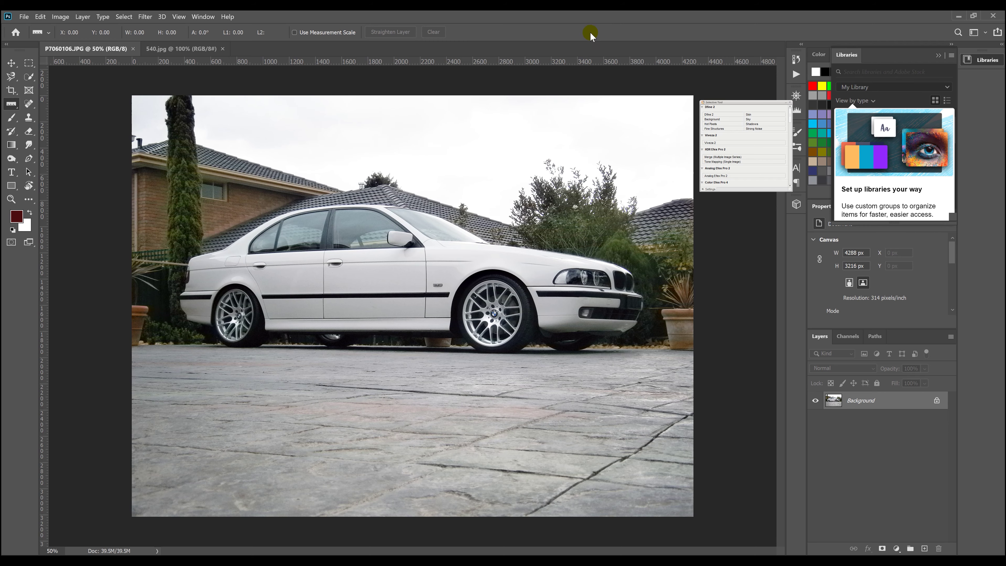
# View the 540.jpg photo and return to the P7060106.JPG document
pyautogui.click(159, 52)
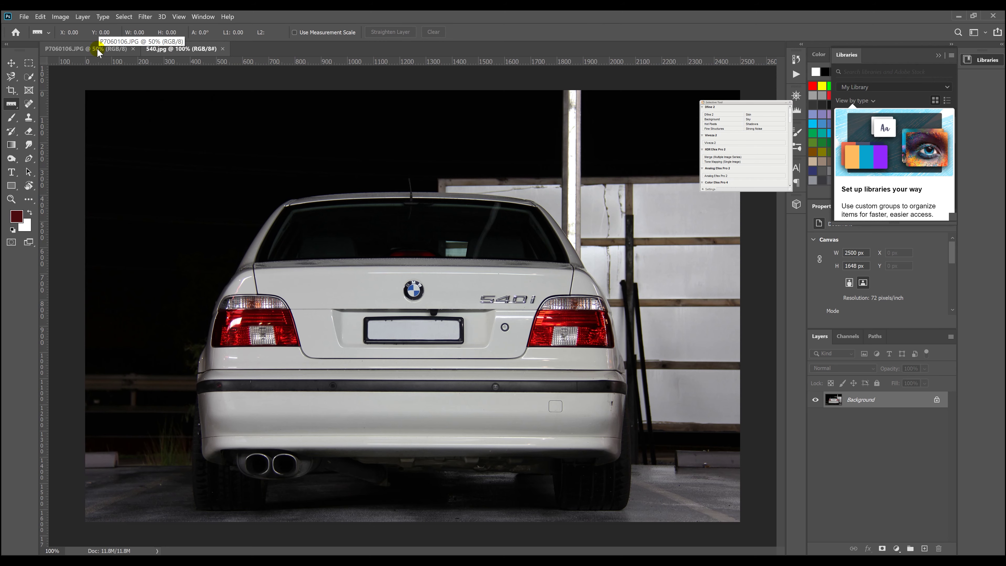
pyautogui.click(129, 53)
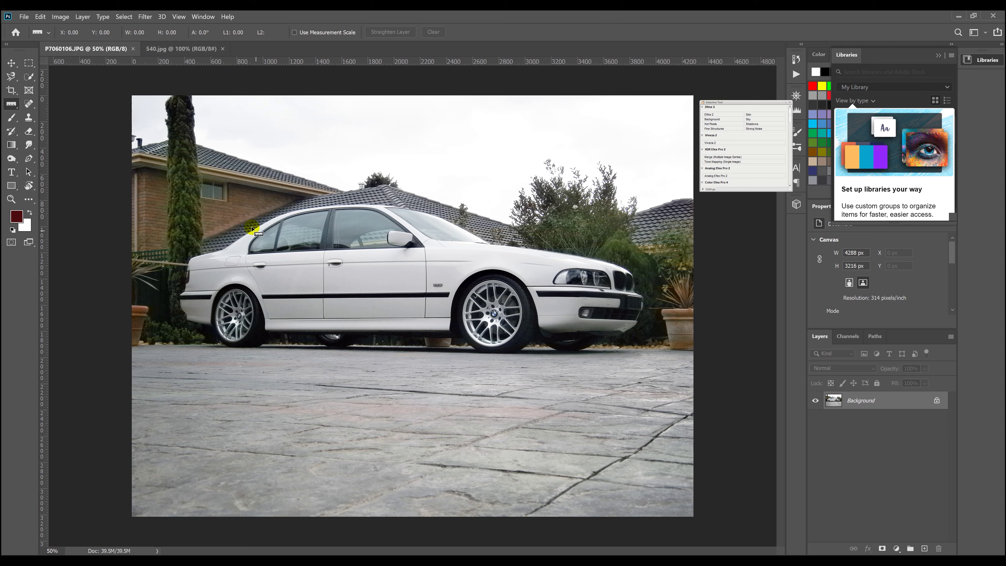
# Start a Polygonal Lasso outline beyond the photo's left edge and run it to the lower corner of the rear bumper beside the wheel
pyautogui.click(12, 77)
pyautogui.click(55, 86)
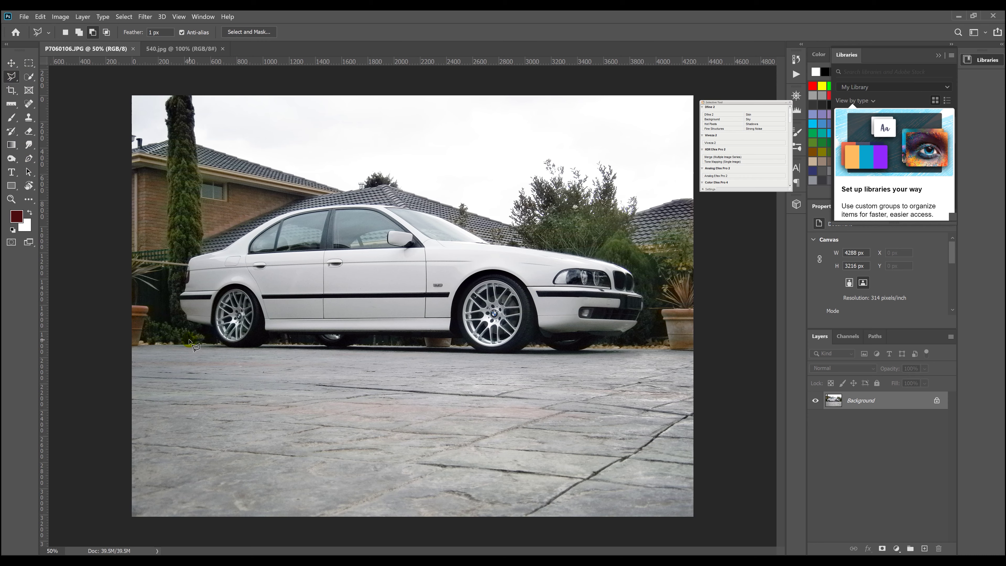
pyautogui.hotkey('ctrl', '+')
pyautogui.hotkey('ctrl', '+')
pyautogui.hotkey('ctrl', '+')
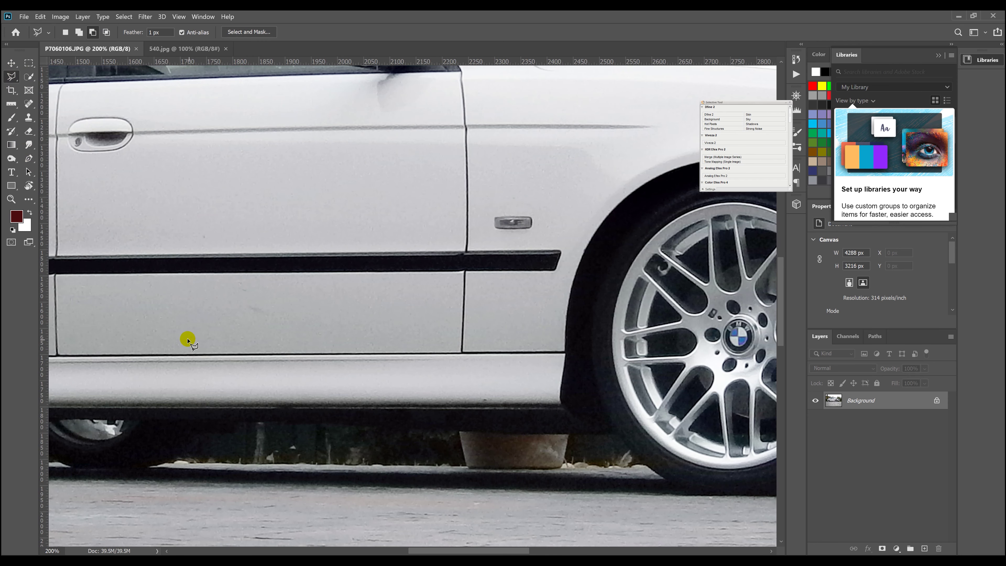
pyautogui.moveTo(149, 321); pyautogui.dragTo(510, 374)
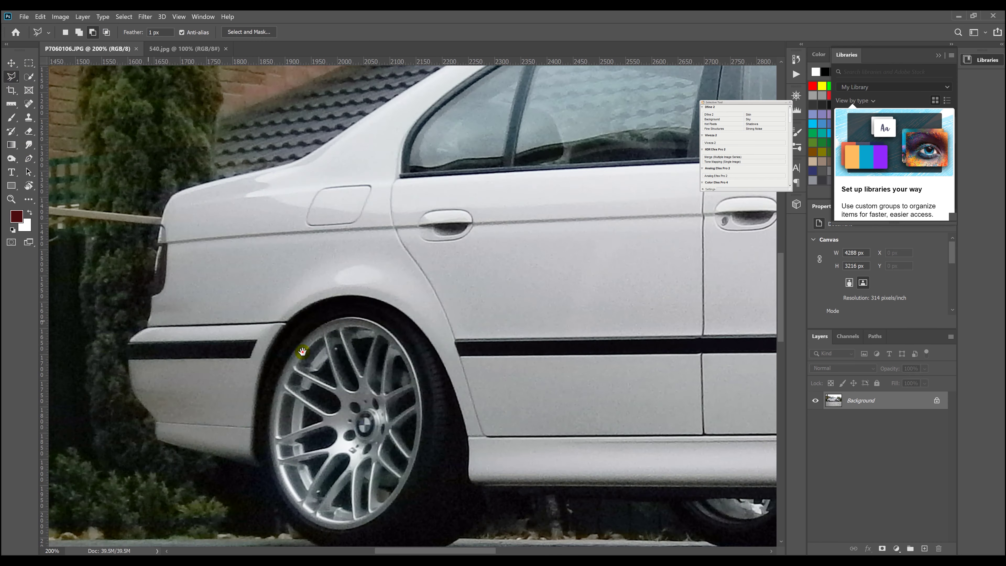
pyautogui.moveTo(225, 352); pyautogui.dragTo(436, 274)
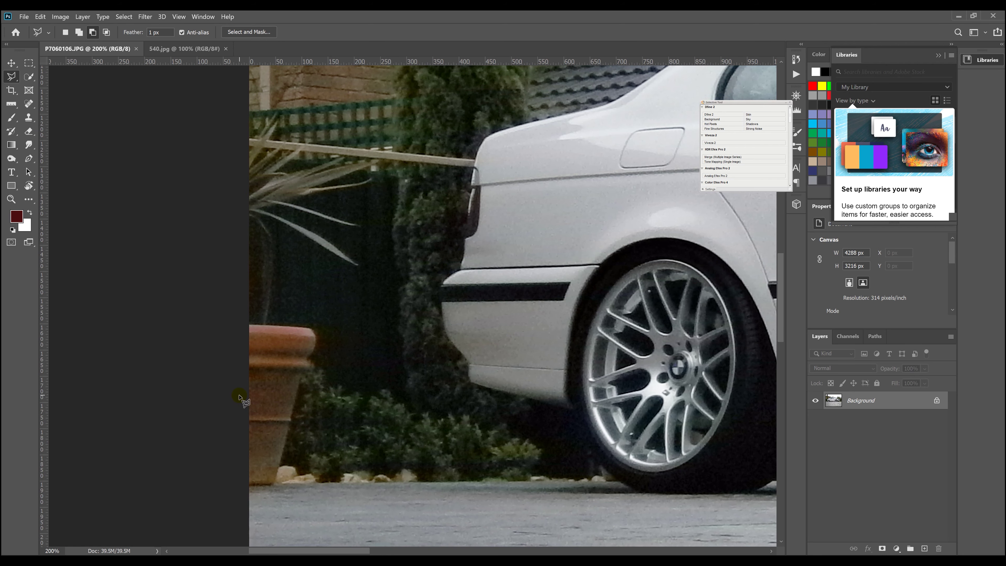
pyautogui.click(239, 396)
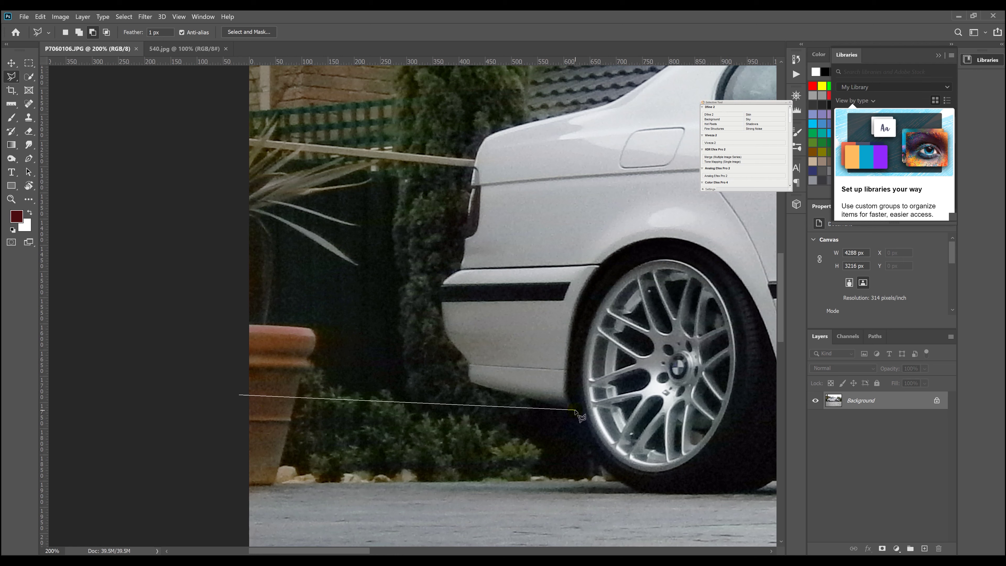
pyautogui.click(569, 395)
# Trace the lasso outline up and over the rear wheel arch, following the edge between bodywork and tyre
pyautogui.click(568, 373)
pyautogui.click(573, 330)
pyautogui.click(580, 296)
pyautogui.click(596, 269)
pyautogui.click(608, 260)
pyautogui.click(640, 242)
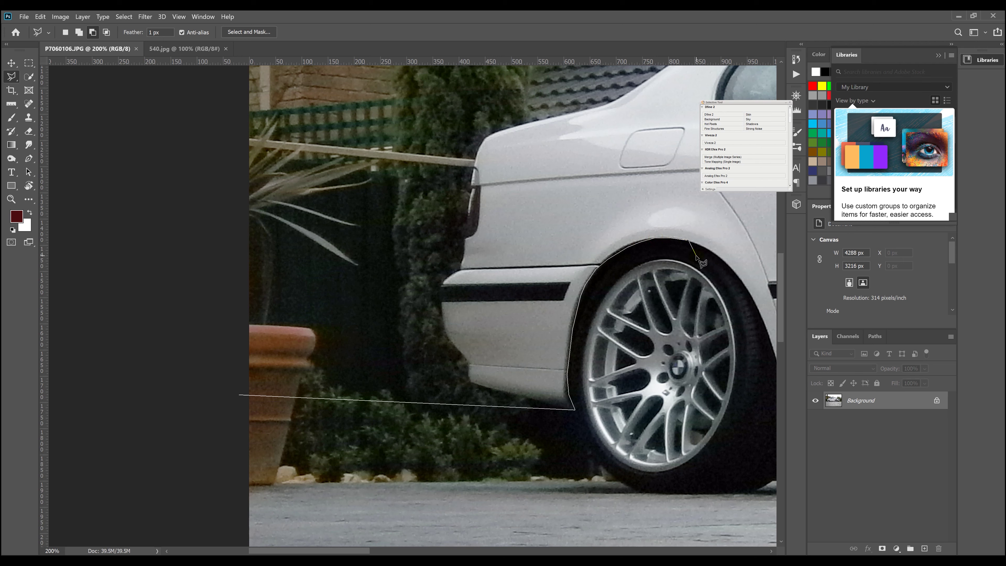
pyautogui.click(710, 249)
pyautogui.click(734, 270)
pyautogui.moveTo(716, 278)
pyautogui.mouseDown()
pyautogui.moveTo(460, 167)
pyautogui.moveTo(385, 183)
pyautogui.mouseUp()
pyautogui.click(424, 211)
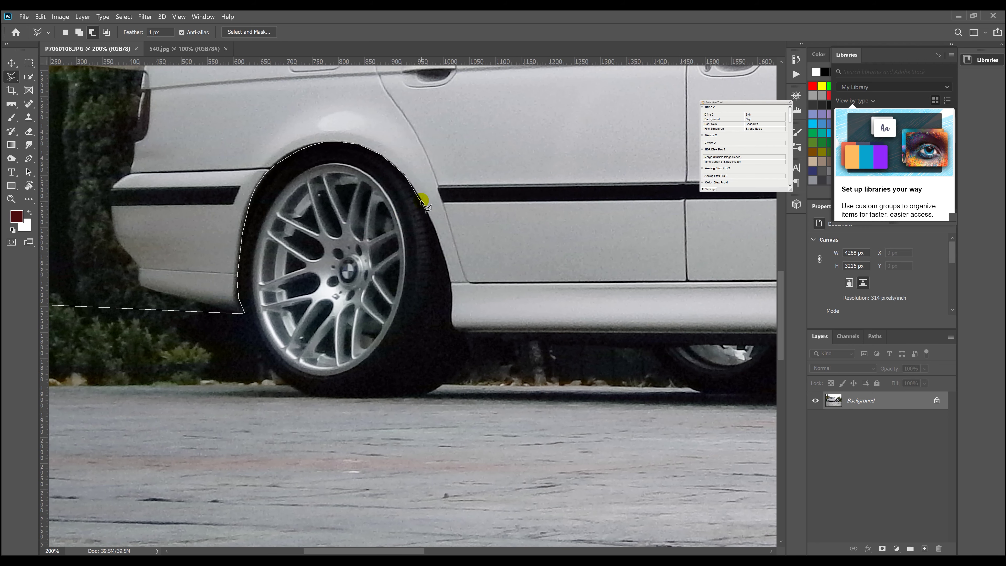
pyautogui.click(431, 220)
# Continue the lasso outline along the underside of the side sill and around the front wheel arch
pyautogui.moveTo(436, 241)
pyautogui.mouseDown()
pyautogui.moveTo(458, 334)
pyautogui.moveTo(516, 334)
pyautogui.moveTo(265, 323)
pyautogui.moveTo(577, 338)
pyautogui.moveTo(689, 337)
pyautogui.mouseUp()
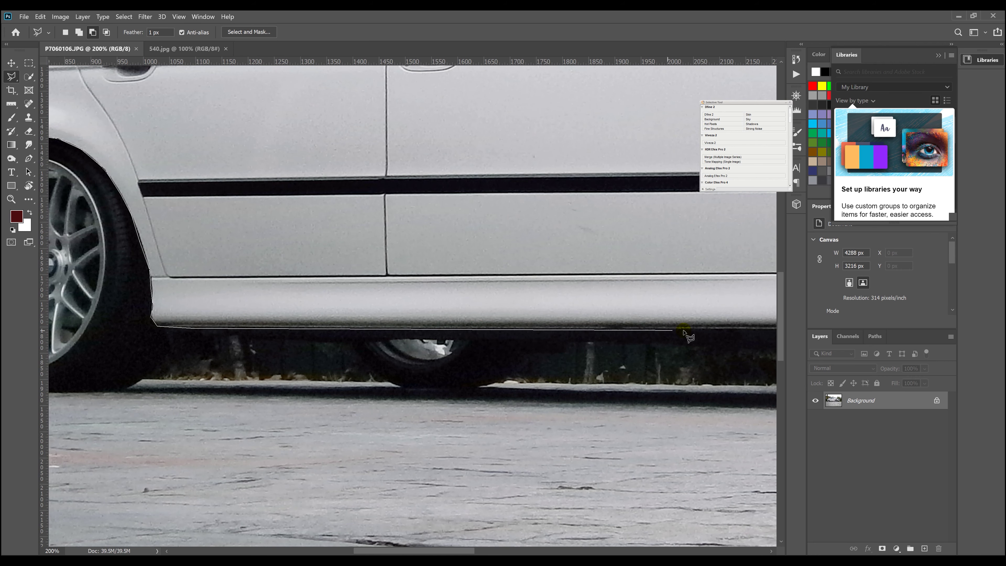
pyautogui.moveTo(748, 328); pyautogui.dragTo(285, 319)
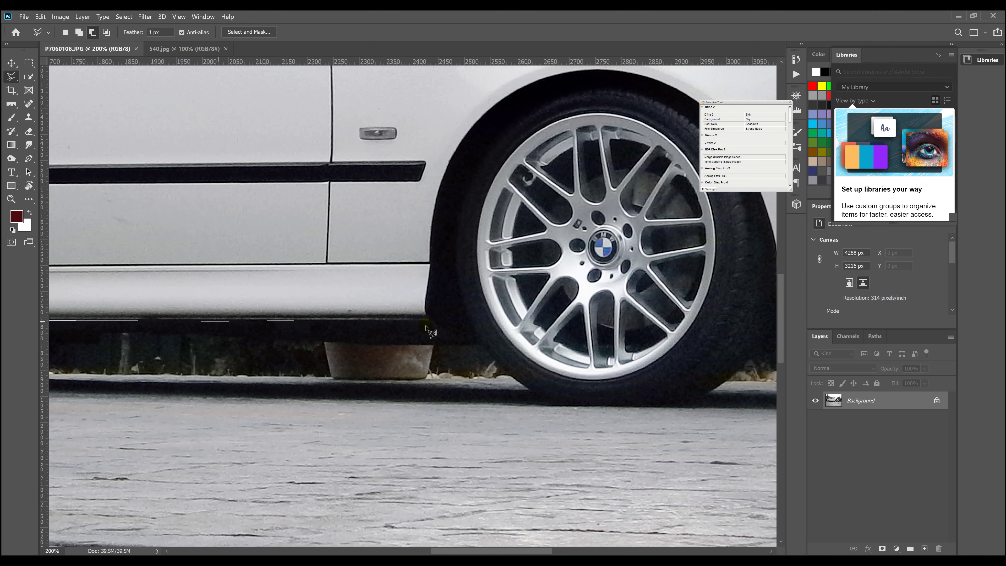
pyautogui.moveTo(431, 323)
pyautogui.mouseDown()
pyautogui.moveTo(437, 192)
pyautogui.moveTo(466, 136)
pyautogui.moveTo(511, 94)
pyautogui.moveTo(331, 190)
pyautogui.mouseUp()
pyautogui.click(362, 175)
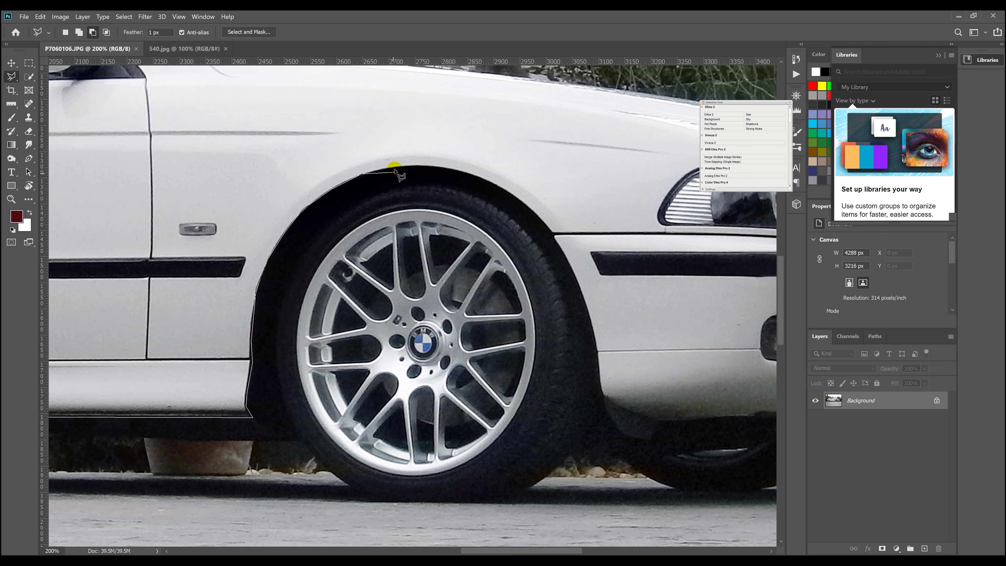
pyautogui.moveTo(394, 168)
pyautogui.mouseDown()
pyautogui.moveTo(478, 174)
pyautogui.moveTo(543, 220)
pyautogui.moveTo(577, 278)
pyautogui.moveTo(599, 394)
pyautogui.mouseUp()
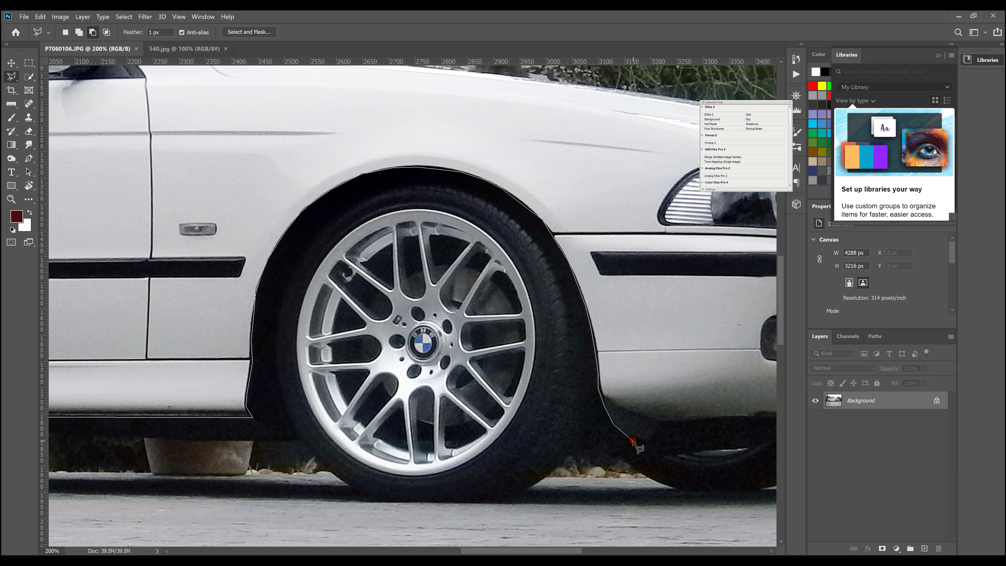
# Trace beneath the front bumper, extend the outline past the photo's right edge, and close it around the top of the image
pyautogui.moveTo(648, 447)
pyautogui.mouseDown()
pyautogui.moveTo(406, 454)
pyautogui.moveTo(530, 447)
pyautogui.moveTo(582, 429)
pyautogui.moveTo(686, 441)
pyautogui.moveTo(761, 397)
pyautogui.mouseUp()
pyautogui.click(702, 435)
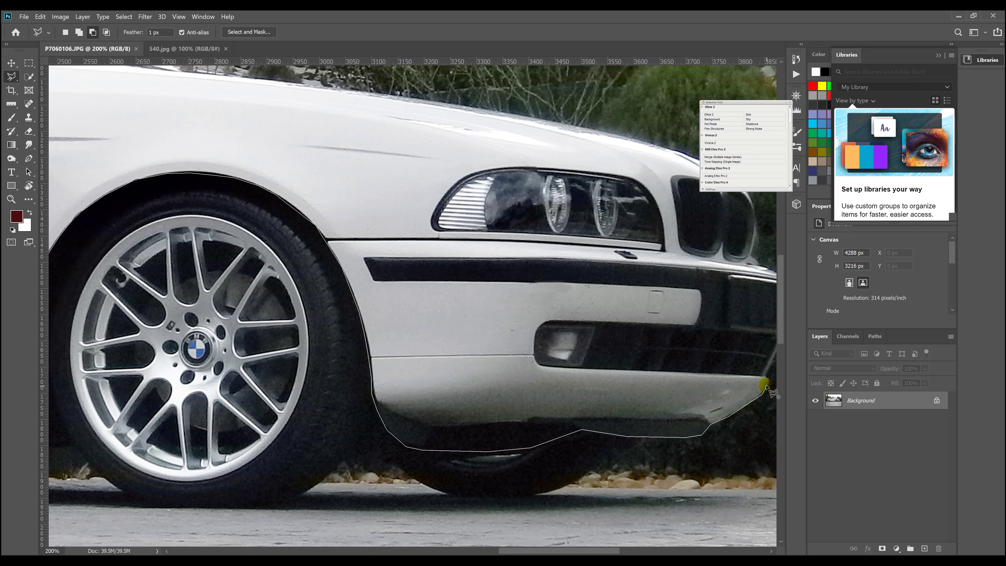
pyautogui.scroll(-3, 767, 386)
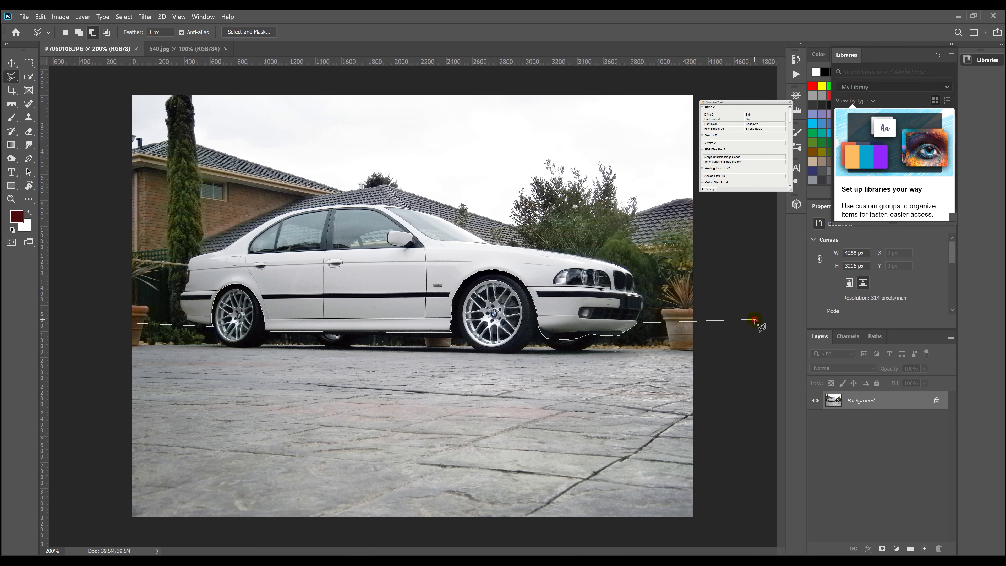
pyautogui.click(755, 320)
pyautogui.click(730, 79)
pyautogui.click(112, 78)
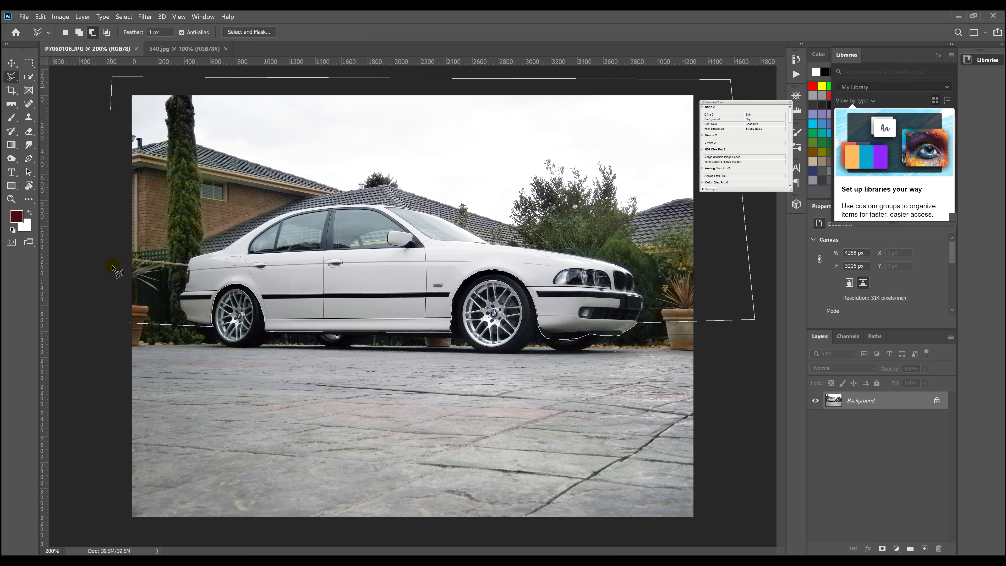
pyautogui.click(130, 325)
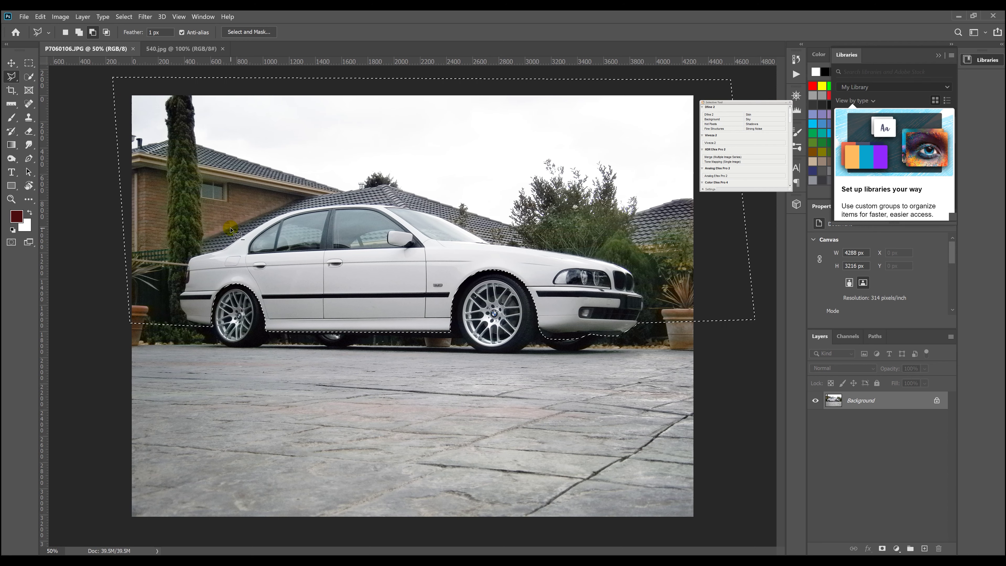
# Copy the selected car body and upper background to a new layer
pyautogui.click(506, 305)
pyautogui.rightClick(307, 206)
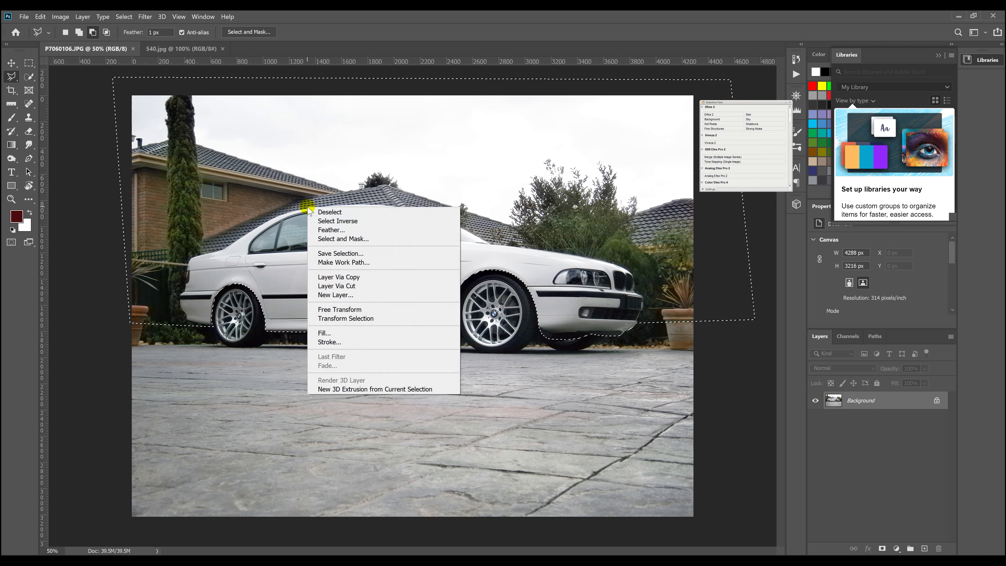
pyautogui.click(353, 277)
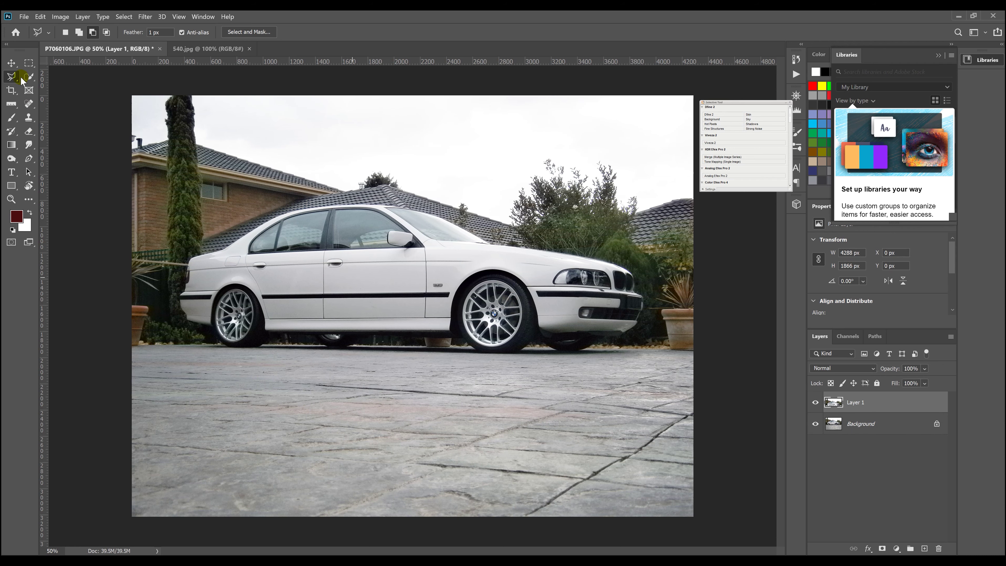
# Move the copied car-body layer straight down to Y 90 px with the Move tool
pyautogui.click(15, 65)
pyautogui.moveTo(342, 238)
pyautogui.mouseDown()
pyautogui.moveTo(377, 200)
pyautogui.moveTo(334, 200)
pyautogui.mouseUp()
pyautogui.hotkey('ctrl', 'z')
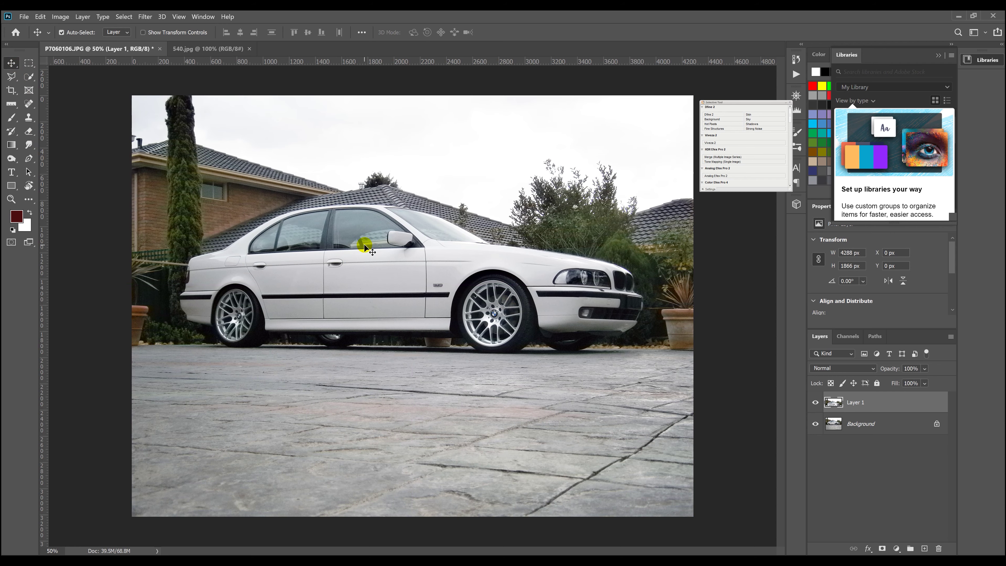
pyautogui.hotkey('shift', 'Down')
pyautogui.hotkey('shift', 'Down')
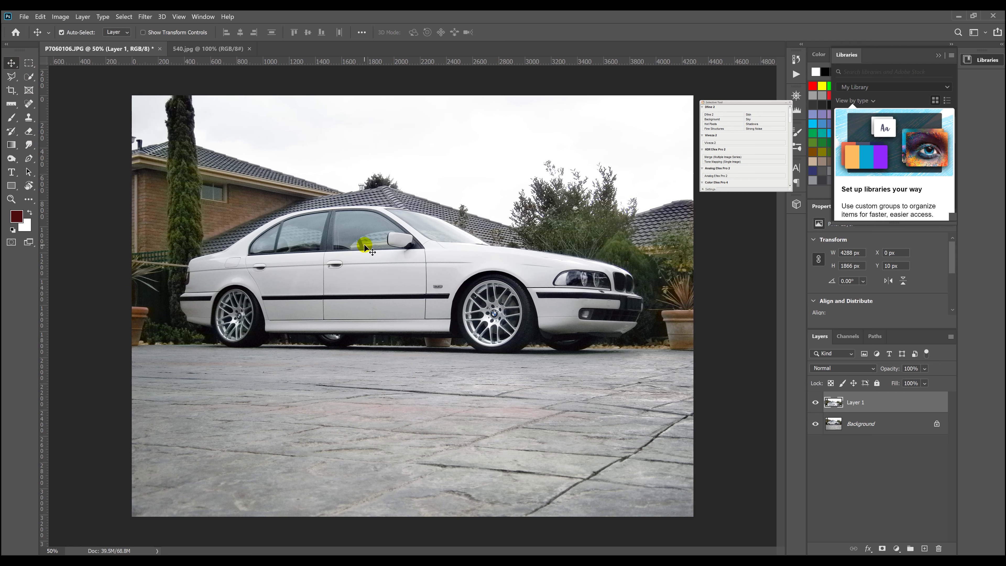
pyautogui.hotkey('shift', 'Down')
pyautogui.hotkey('shift', 'Down')
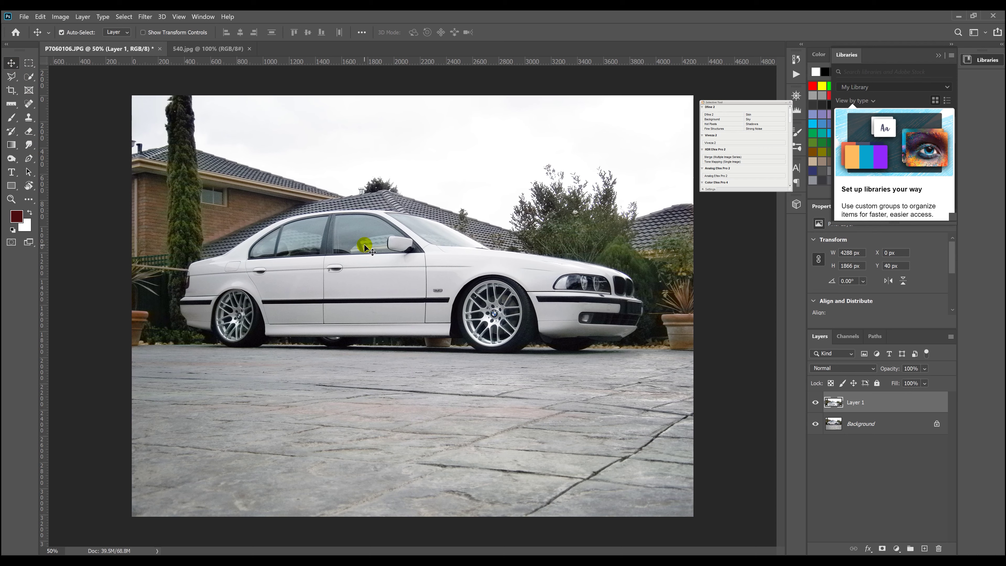
pyautogui.hotkey('shift', 'Down')
pyautogui.hotkey('shift', 'Down')
pyautogui.hotkey('shift', 'Down')
pyautogui.hotkey('shift', 'Down')
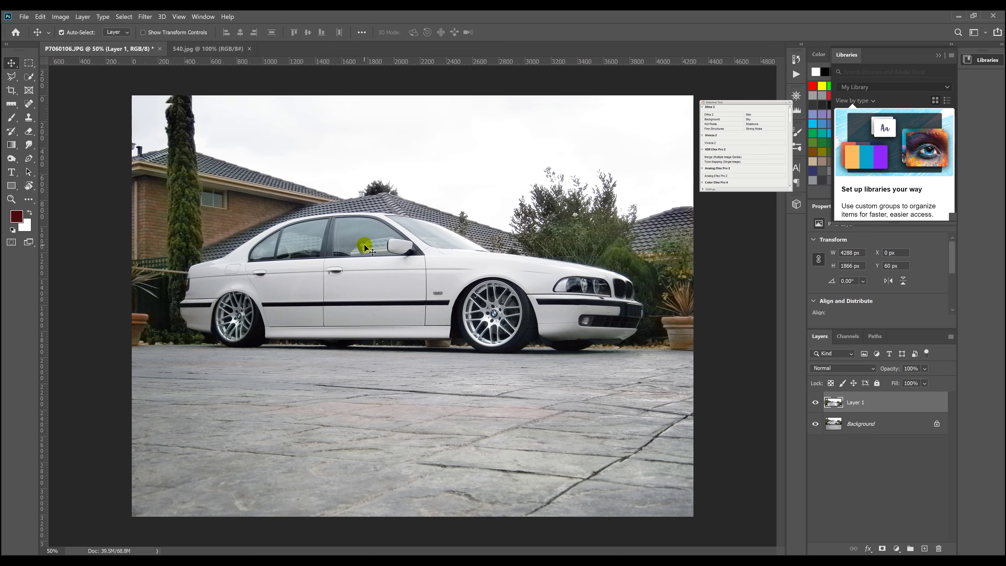
pyautogui.hotkey('shift', 'Down')
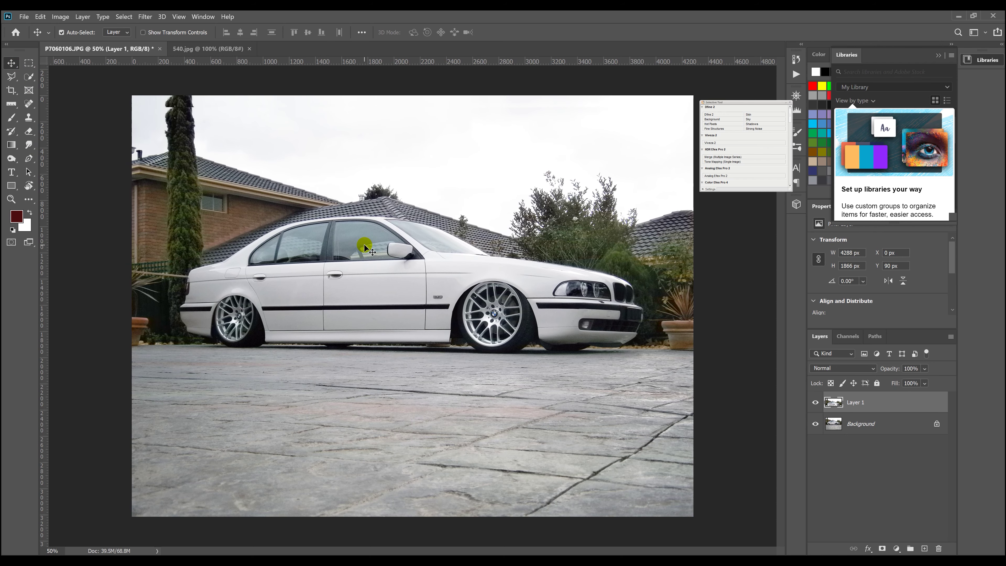
# Raise Layer 1 to Y 60 px and compare the lowered car with the original by toggling the layer's visibility
pyautogui.hotkey('shift', 'Up')
pyautogui.hotkey('shift', 'Up')
pyautogui.hotkey('shift', 'Up')
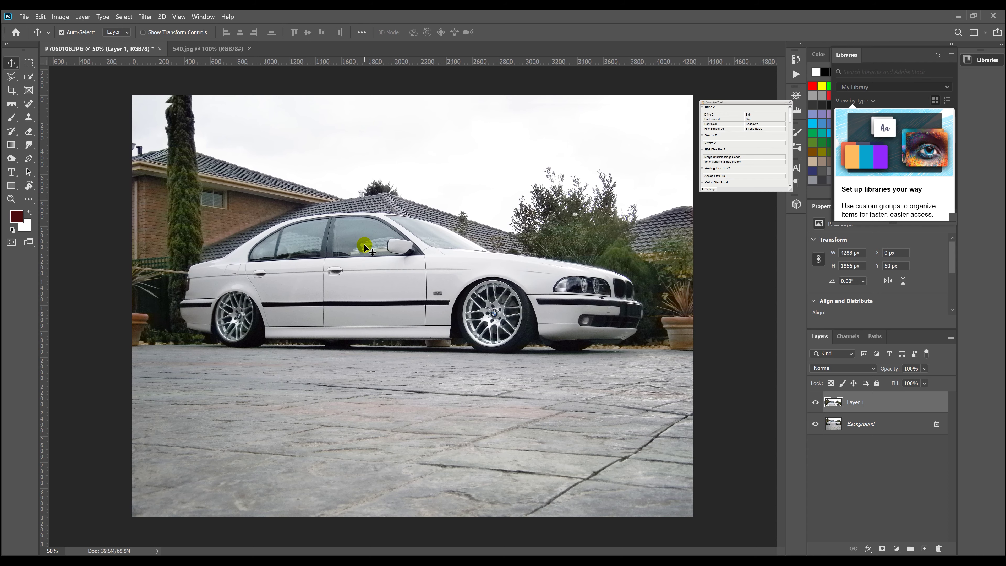
pyautogui.hotkey('shift', 'Up')
pyautogui.hotkey('shift', 'Down')
pyautogui.click(815, 403)
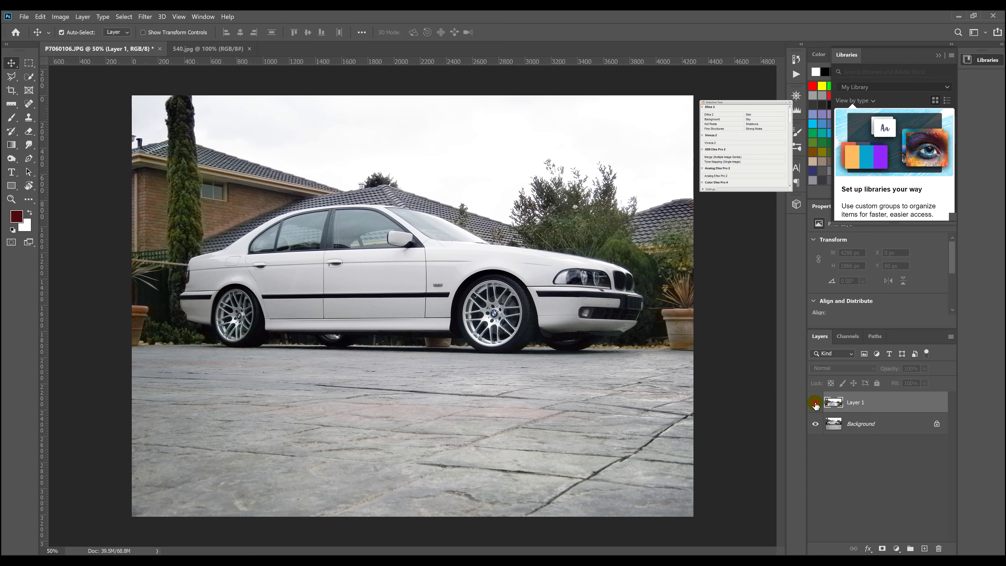
pyautogui.click(815, 403)
pyautogui.click(815, 402)
pyautogui.click(815, 403)
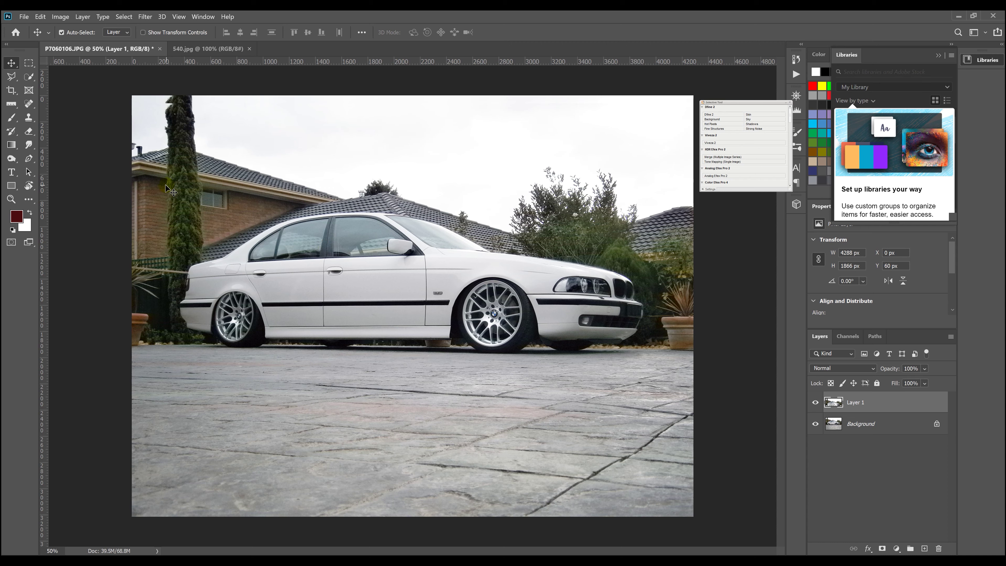
# Set up the Eraser with a 175 px brush at minimum hardness
pyautogui.click(249, 280)
pyautogui.click(28, 133)
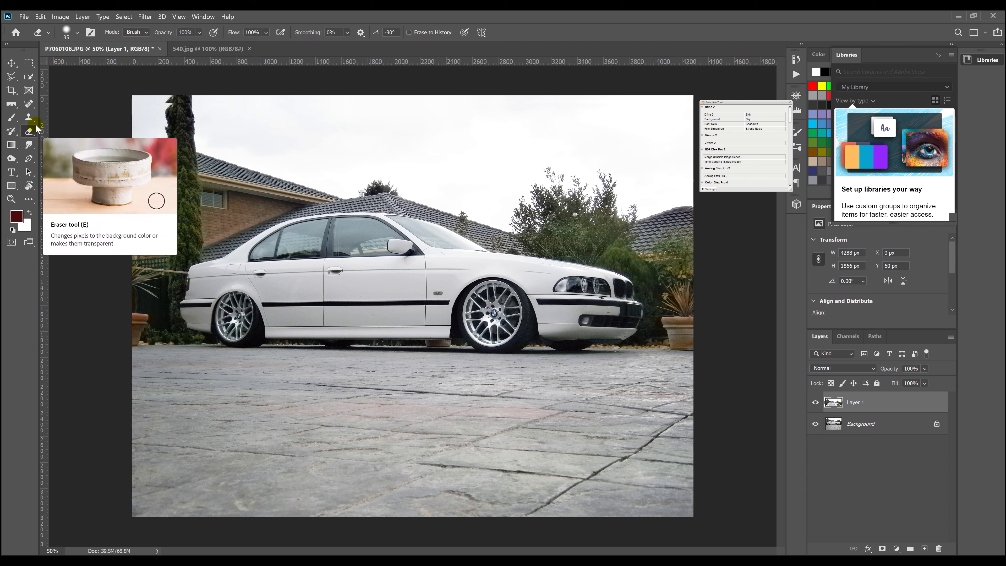
pyautogui.moveTo(239, 270); pyautogui.dragTo(218, 270)
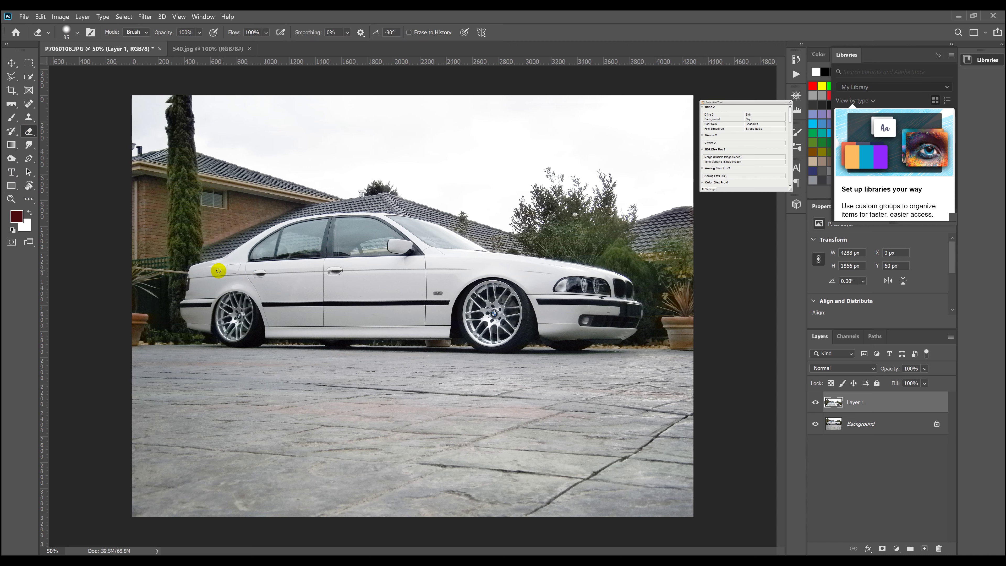
pyautogui.press(']')
pyautogui.press(']')
pyautogui.press(']')
pyautogui.press(']')
pyautogui.click(79, 34)
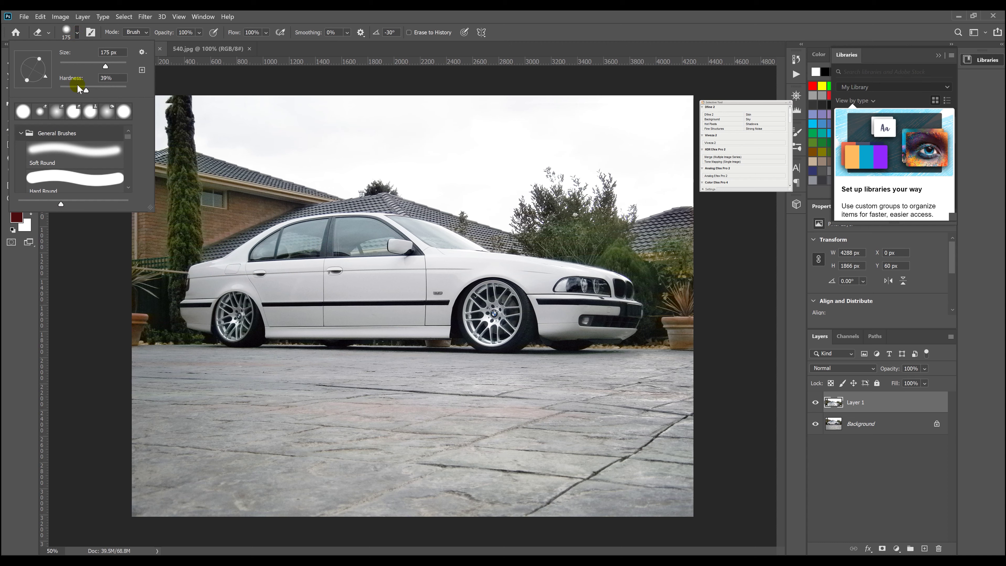
pyautogui.moveTo(72, 91); pyautogui.dragTo(59, 91)
pyautogui.click(353, 15)
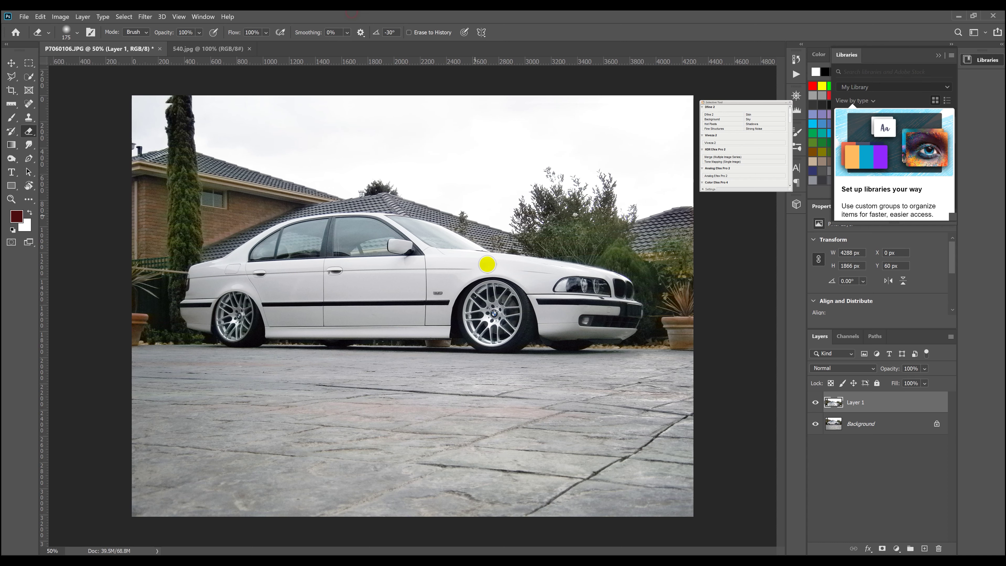
# Compare Layer 1 with the original at the car's front, and erase the layer's shifted background around the plant pot
pyautogui.hotkey('ctrl', '+')
pyautogui.hotkey('ctrl', '+')
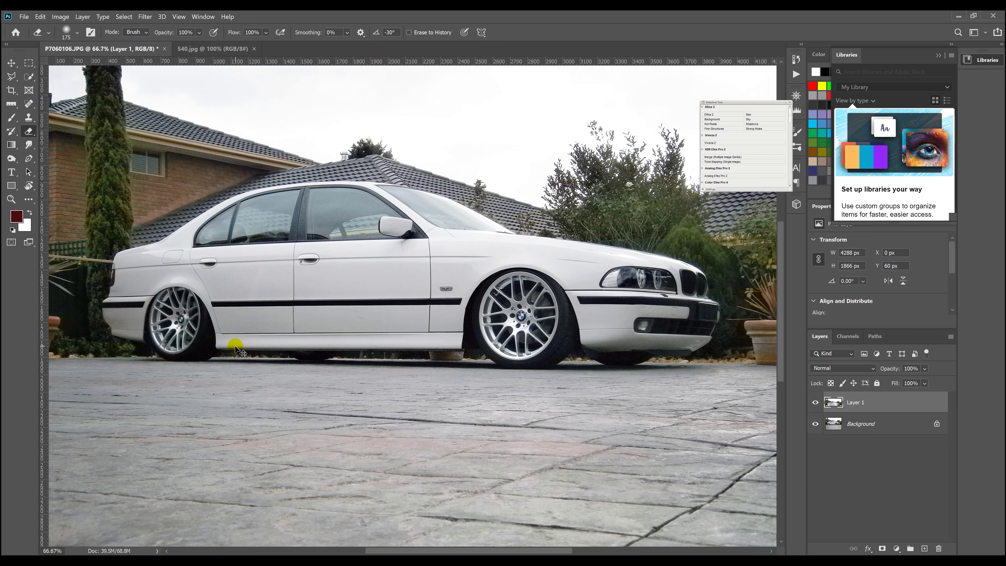
pyautogui.moveTo(554, 303); pyautogui.dragTo(274, 292)
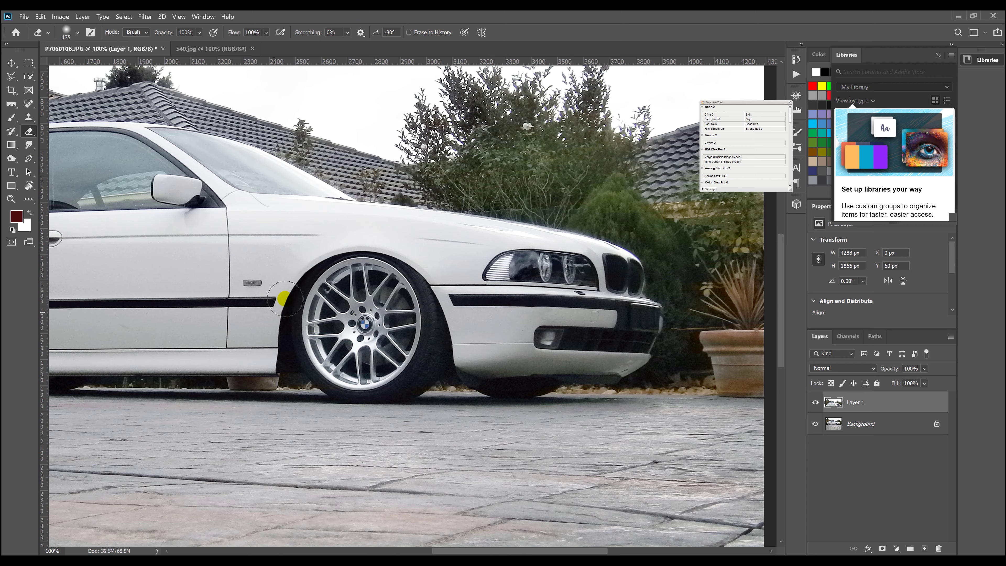
pyautogui.moveTo(514, 304)
pyautogui.mouseDown()
pyautogui.moveTo(427, 299)
pyautogui.moveTo(354, 315)
pyautogui.mouseUp()
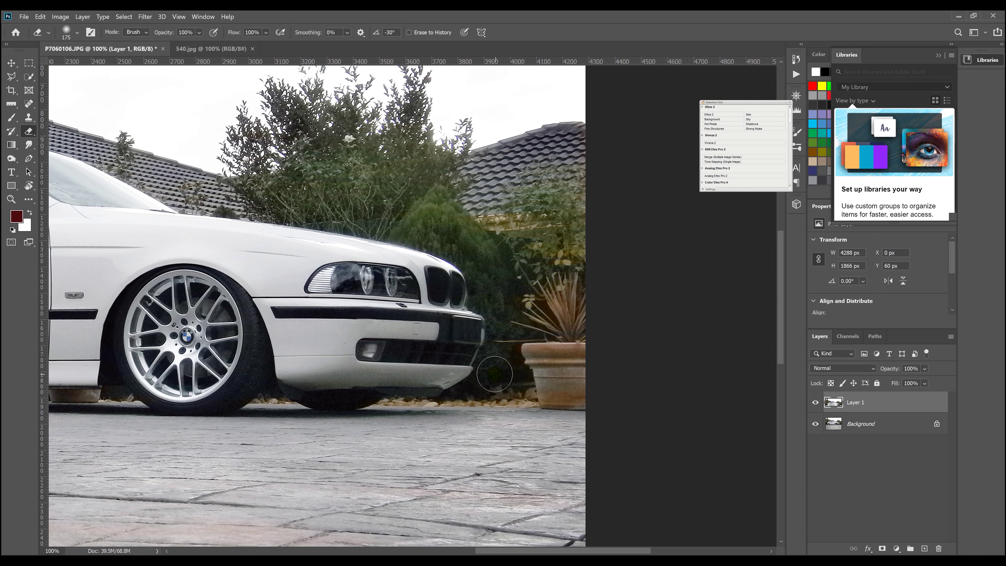
pyautogui.click(816, 402)
pyautogui.click(816, 402)
pyautogui.click(816, 402)
pyautogui.click(815, 402)
pyautogui.moveTo(494, 372)
pyautogui.mouseDown()
pyautogui.moveTo(582, 373)
pyautogui.moveTo(577, 353)
pyautogui.moveTo(527, 356)
pyautogui.moveTo(531, 330)
pyautogui.moveTo(588, 335)
pyautogui.moveTo(561, 294)
pyautogui.moveTo(555, 325)
pyautogui.moveTo(557, 301)
pyautogui.moveTo(599, 309)
pyautogui.moveTo(551, 229)
pyautogui.moveTo(521, 319)
pyautogui.moveTo(515, 245)
pyautogui.moveTo(534, 350)
pyautogui.moveTo(507, 378)
pyautogui.moveTo(512, 313)
pyautogui.moveTo(506, 351)
pyautogui.mouseUp()
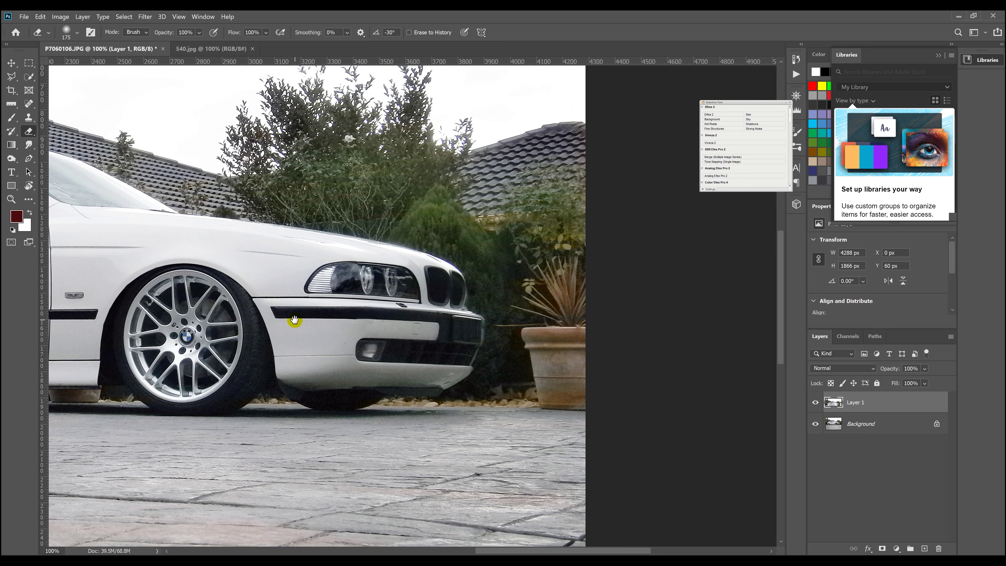
# Try to erase Layer 1's shifted background around the potted plant and tree at the car's rear, undoing the strokes
pyautogui.moveTo(292, 322); pyautogui.dragTo(745, 345)
pyautogui.moveTo(465, 344); pyautogui.dragTo(657, 337)
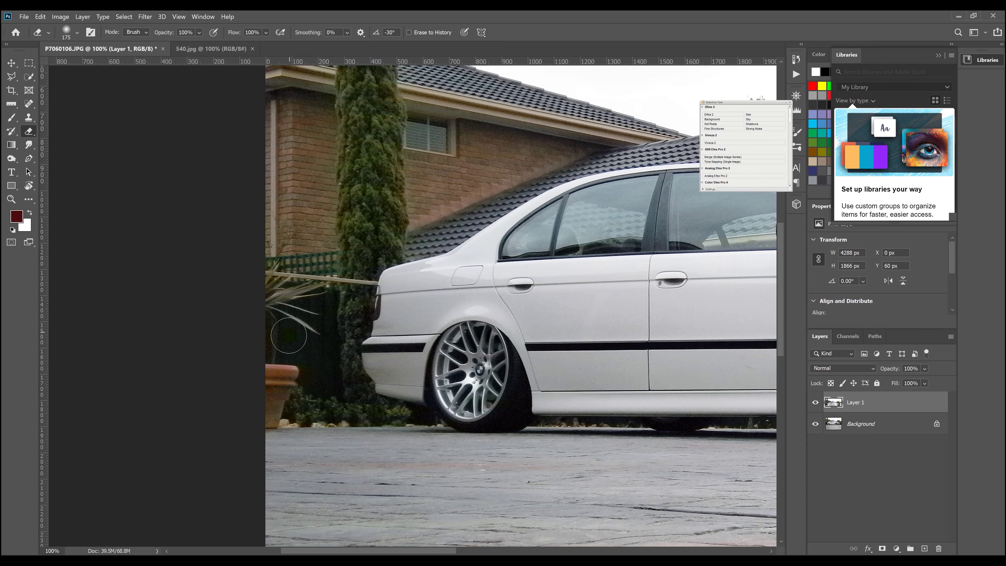
pyautogui.moveTo(305, 308)
pyautogui.mouseDown()
pyautogui.moveTo(312, 348)
pyautogui.moveTo(338, 366)
pyautogui.moveTo(338, 355)
pyautogui.moveTo(264, 358)
pyautogui.moveTo(283, 357)
pyautogui.moveTo(278, 402)
pyautogui.moveTo(288, 375)
pyautogui.moveTo(271, 413)
pyautogui.moveTo(250, 394)
pyautogui.moveTo(263, 356)
pyautogui.moveTo(340, 397)
pyautogui.moveTo(342, 383)
pyautogui.moveTo(356, 397)
pyautogui.moveTo(333, 353)
pyautogui.moveTo(392, 375)
pyautogui.moveTo(343, 347)
pyautogui.moveTo(335, 302)
pyautogui.moveTo(310, 279)
pyautogui.moveTo(330, 292)
pyautogui.moveTo(332, 300)
pyautogui.moveTo(295, 283)
pyautogui.moveTo(263, 286)
pyautogui.moveTo(335, 276)
pyautogui.moveTo(264, 253)
pyautogui.moveTo(359, 270)
pyautogui.moveTo(338, 270)
pyautogui.mouseUp()
pyautogui.hotkey('ctrl', 'z')
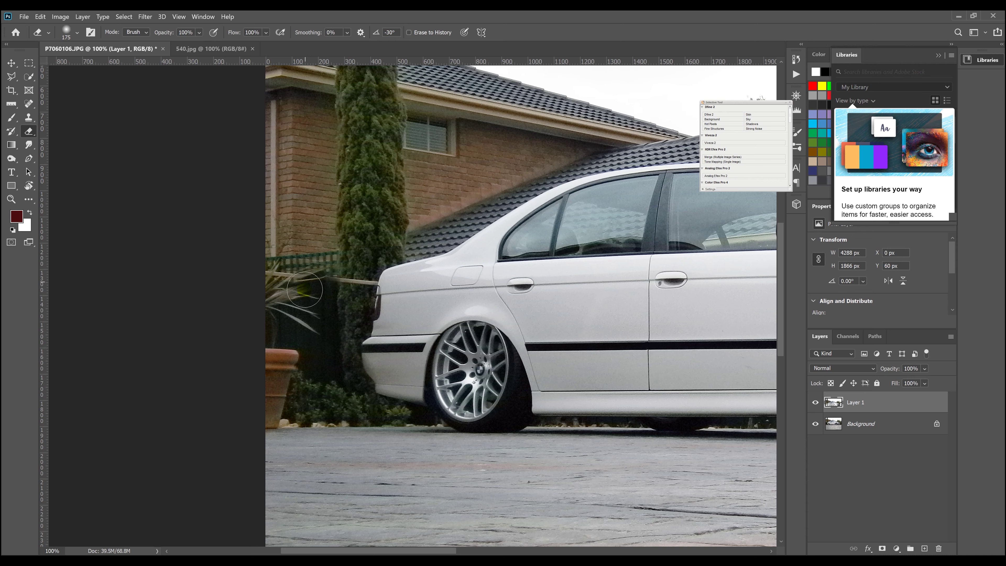
pyautogui.hotkey('ctrl', 'z')
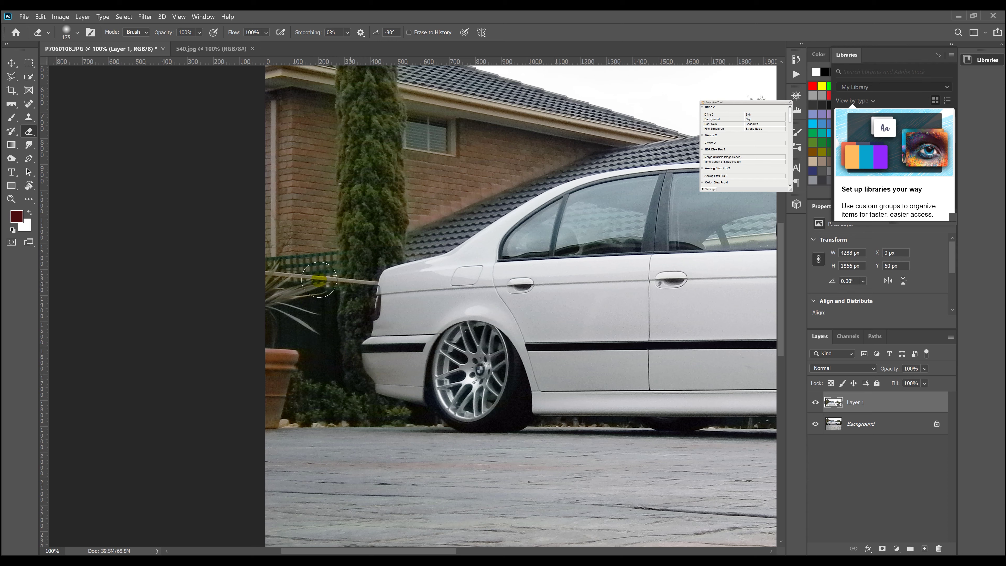
pyautogui.hotkey('ctrl', 'z')
pyautogui.click(343, 321)
# Compare the lowered car with the original across the whole image by toggling Layer 1's visibility
pyautogui.hotkey('ctrl', '-')
pyautogui.hotkey('ctrl', '-')
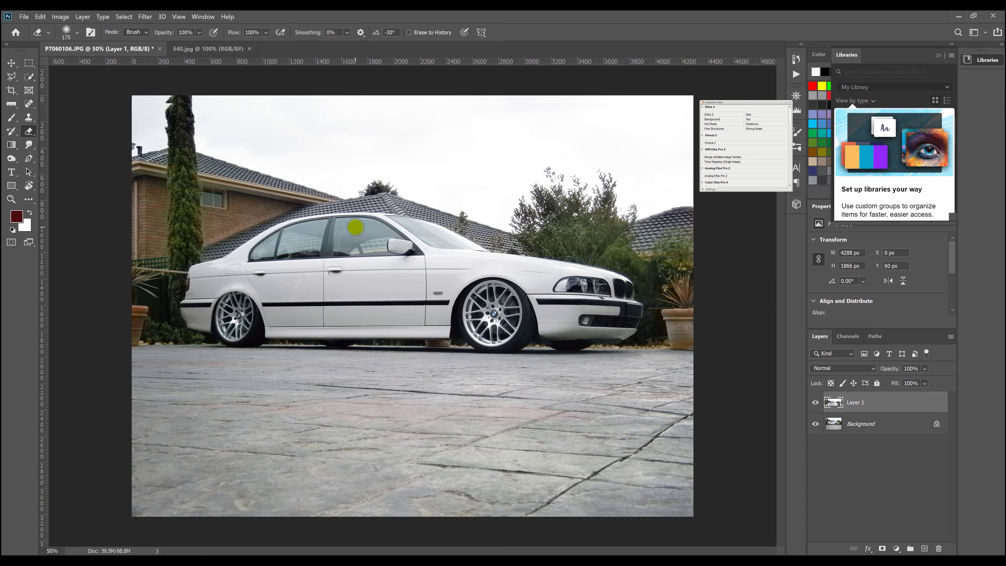
pyautogui.click(819, 404)
pyautogui.click(817, 404)
pyautogui.click(818, 404)
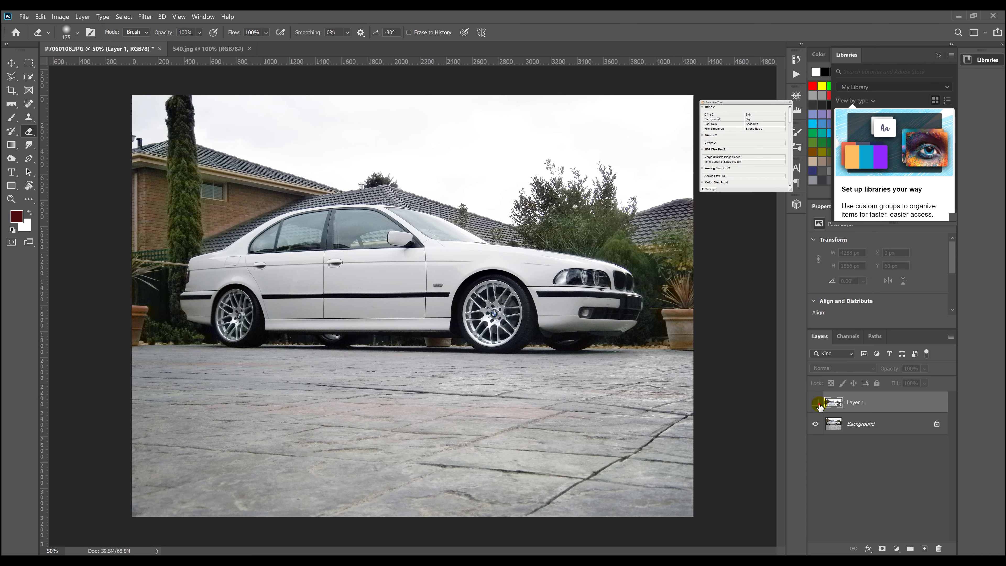
pyautogui.click(818, 403)
pyautogui.click(817, 404)
pyautogui.click(817, 403)
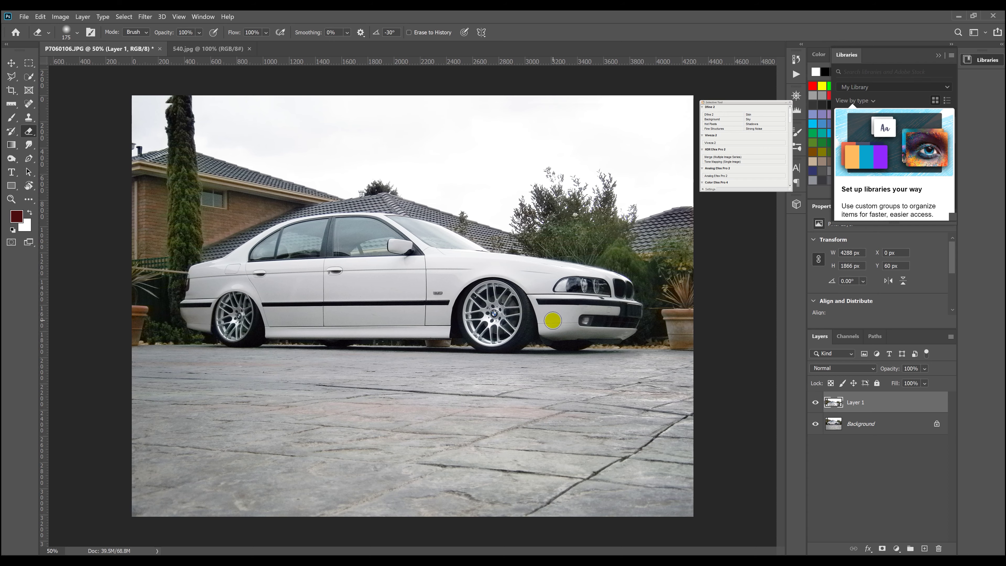
pyautogui.click(818, 404)
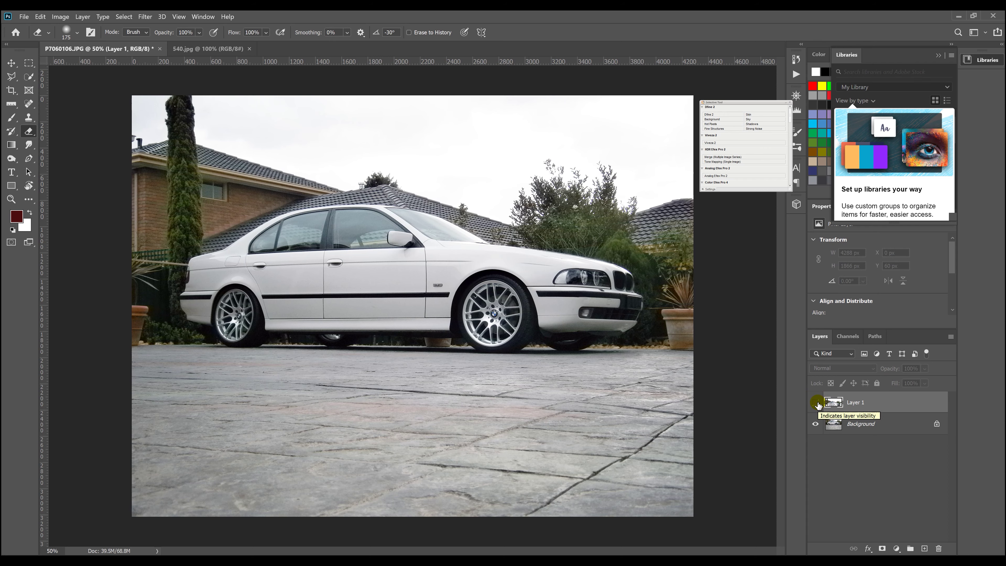
pyautogui.click(816, 403)
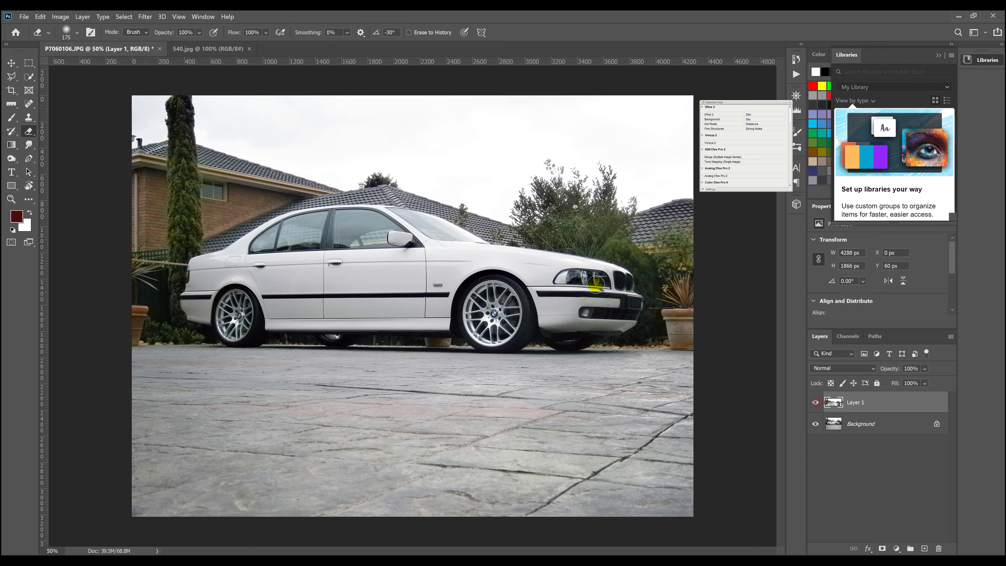
# Enlarge Layer 1 slightly with Free Transform to about 4297 x 1882 px at X -4, Y 49 px
pyautogui.click(11, 64)
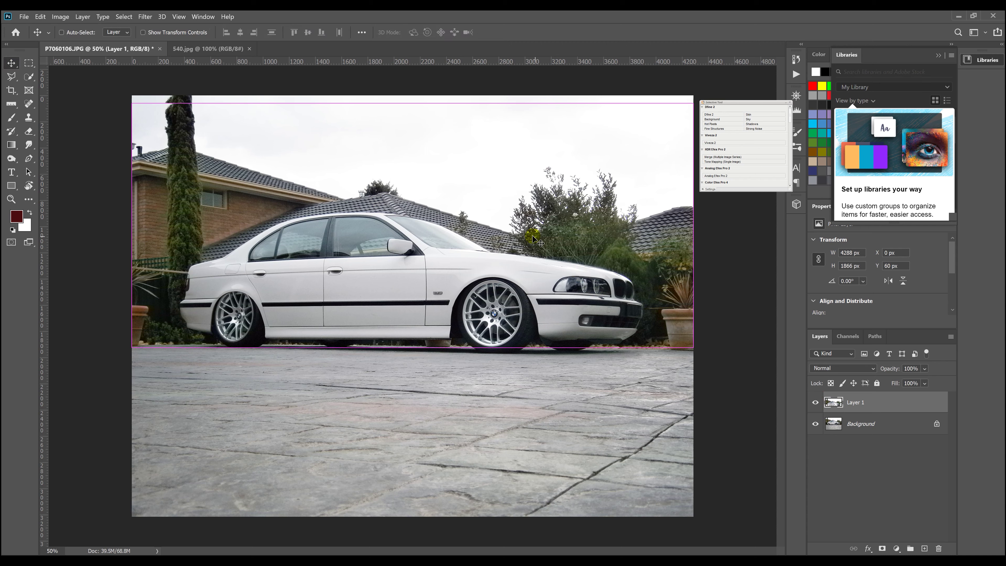
pyautogui.hotkey('ctrl', 't')
pyautogui.moveTo(706, 232)
pyautogui.mouseDown()
pyautogui.moveTo(696, 218)
pyautogui.moveTo(704, 222)
pyautogui.mouseUp()
pyautogui.press('Return')
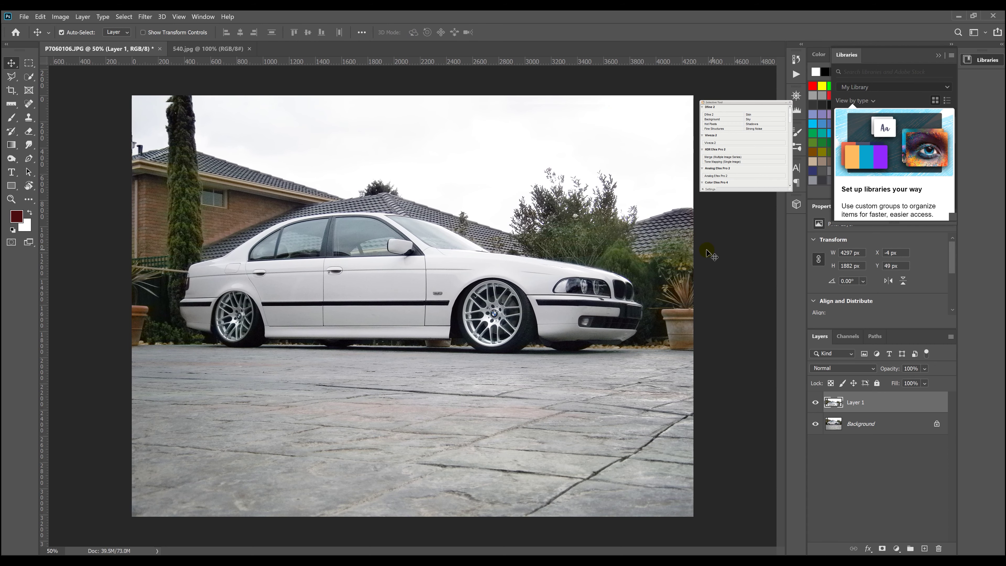
# Switch to 540.jpg and start a Polygonal Lasso outline from outside the canvas along the rear bumper's left edge and lower corner
pyautogui.click(204, 48)
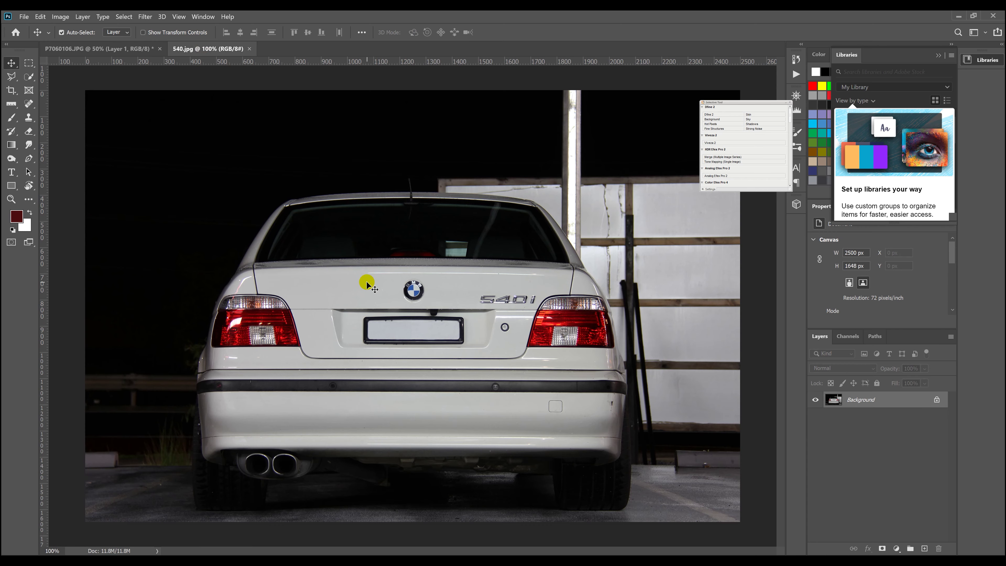
pyautogui.click(10, 76)
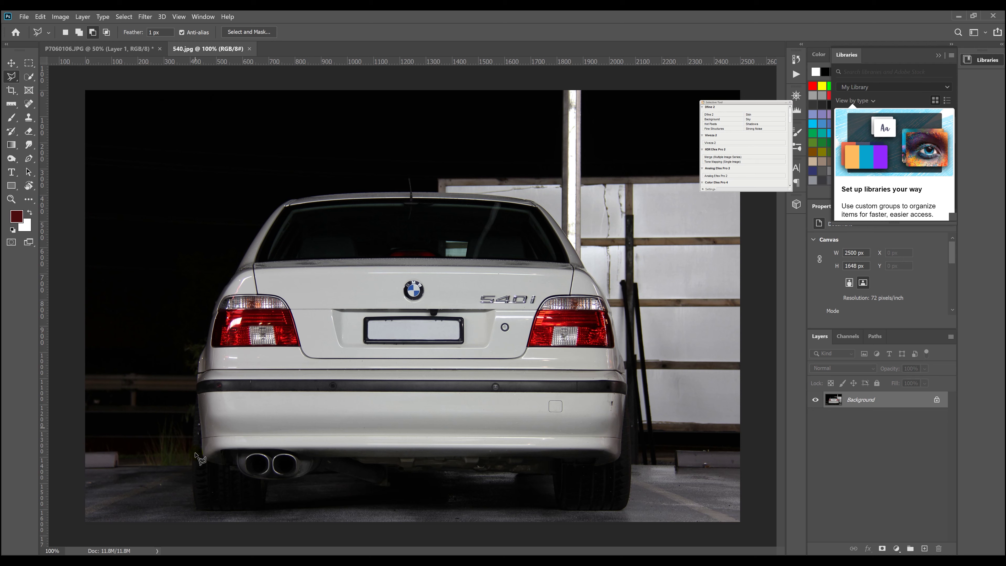
pyautogui.click(67, 394)
pyautogui.click(199, 433)
pyautogui.scroll(5, 199, 434)
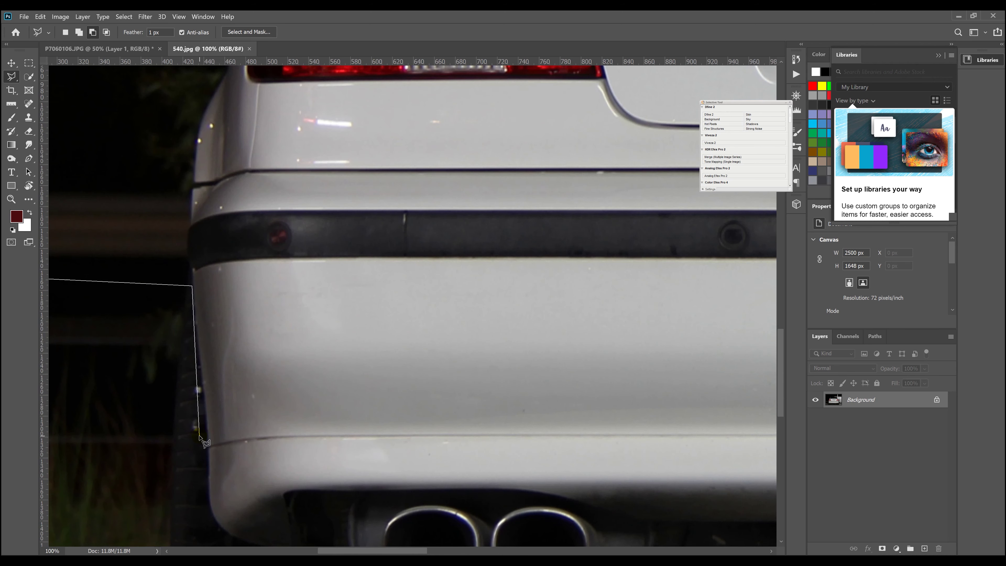
pyautogui.press('BackSpace')
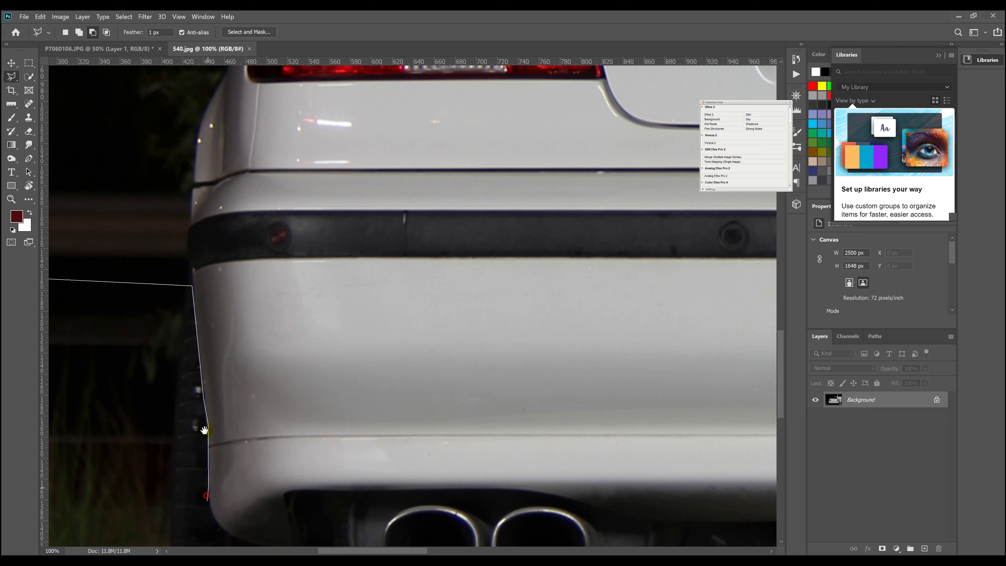
pyautogui.moveTo(204, 430); pyautogui.dragTo(201, 307)
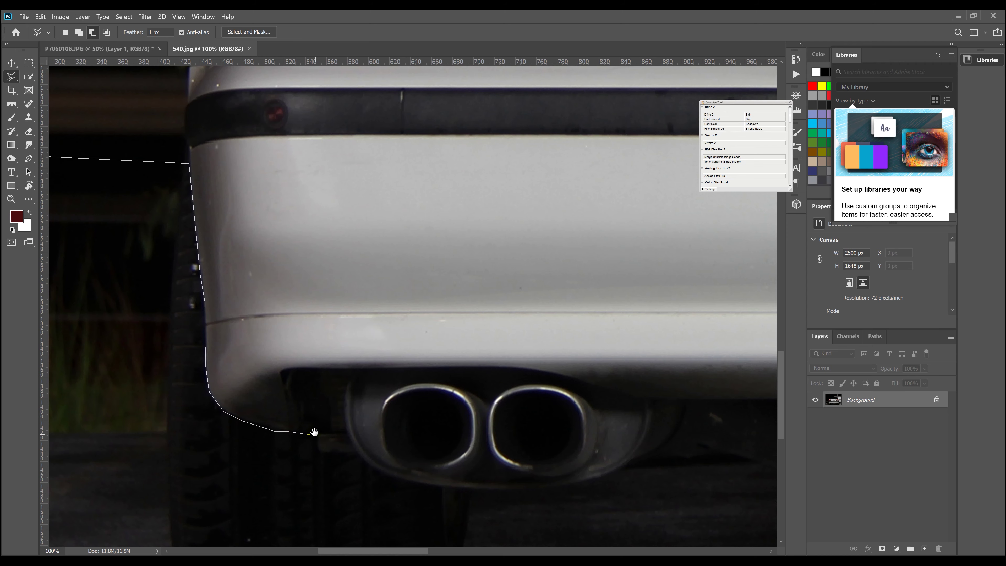
pyautogui.moveTo(314, 432); pyautogui.dragTo(281, 354)
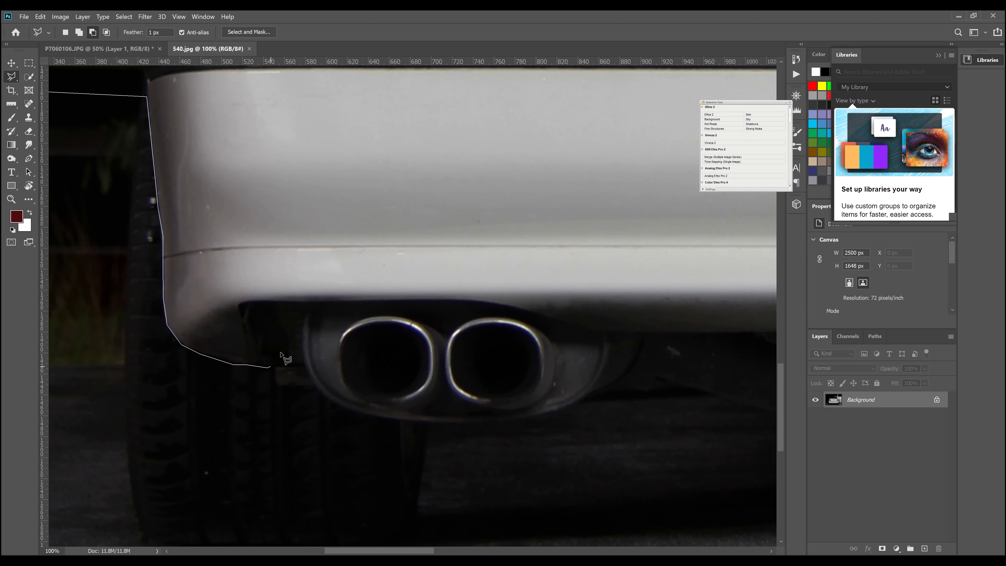
# Continue the lasso outline around the underside of the twin exhaust tips
pyautogui.click(302, 360)
pyautogui.click(387, 417)
pyautogui.click(422, 422)
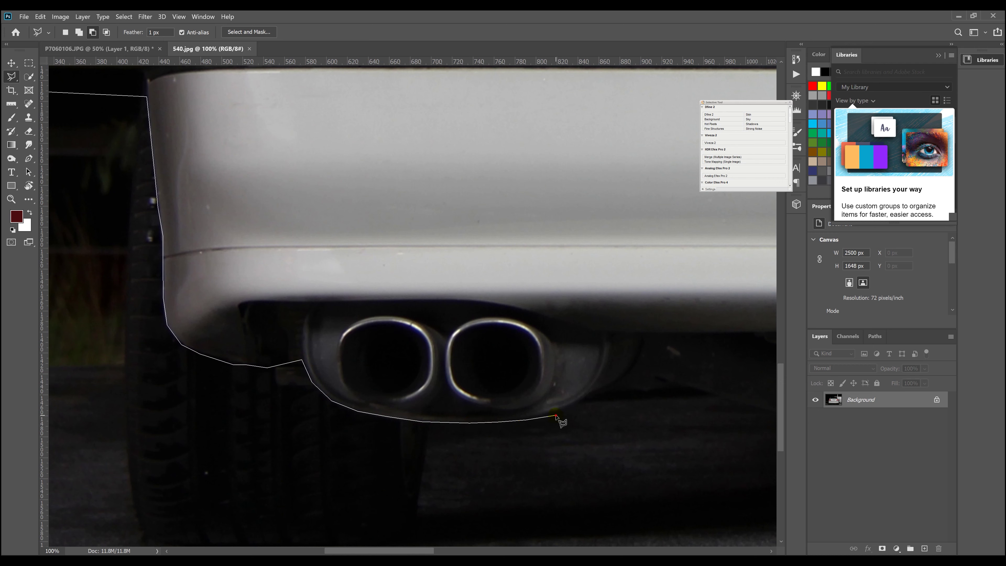
pyautogui.click(598, 390)
pyautogui.moveTo(625, 378); pyautogui.dragTo(270, 410)
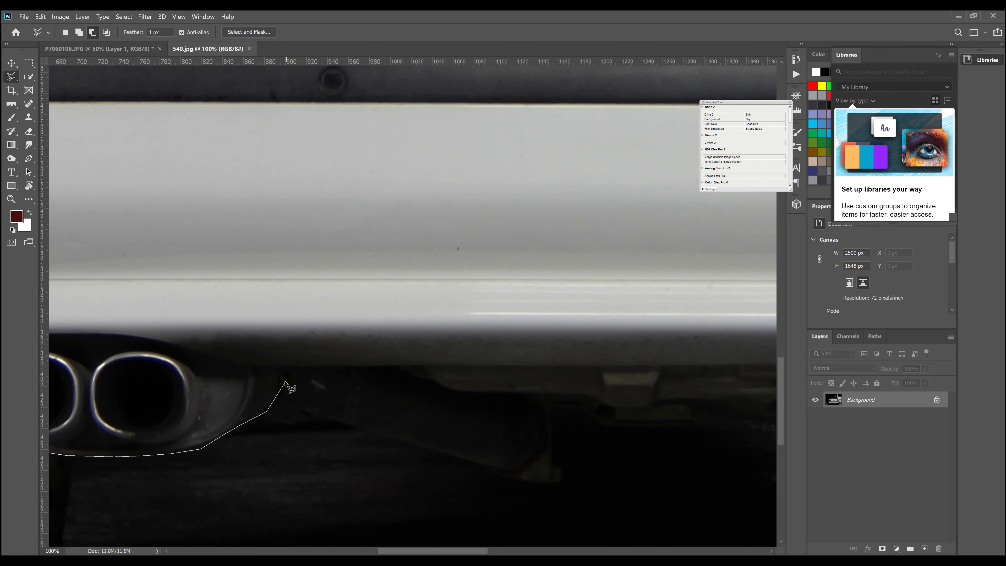
# Extend the lasso outline from the exhaust along the underbody to below the middle of the bumper
pyautogui.click(296, 372)
pyautogui.click(421, 367)
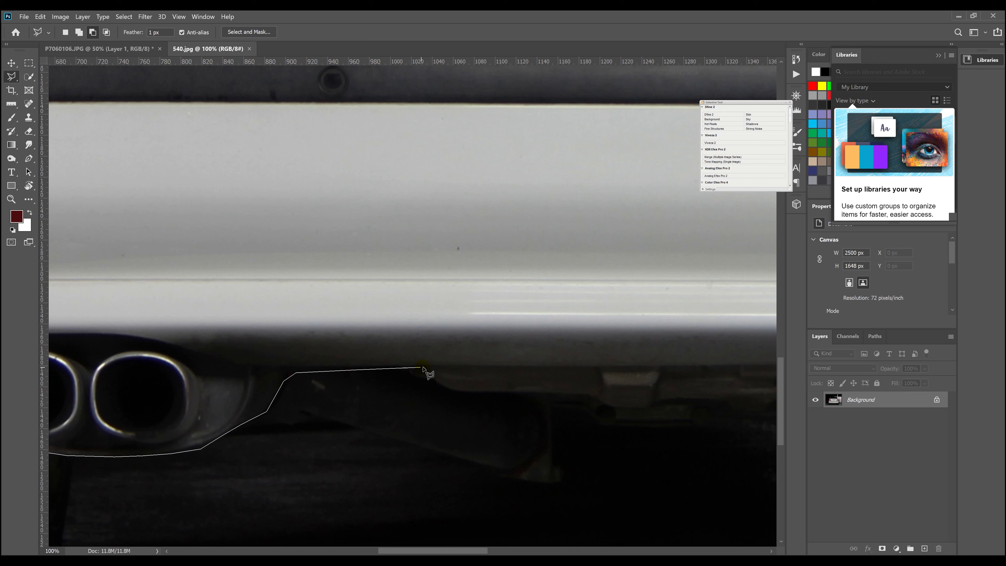
pyautogui.click(471, 392)
pyautogui.click(527, 393)
pyautogui.moveTo(573, 406); pyautogui.dragTo(315, 378)
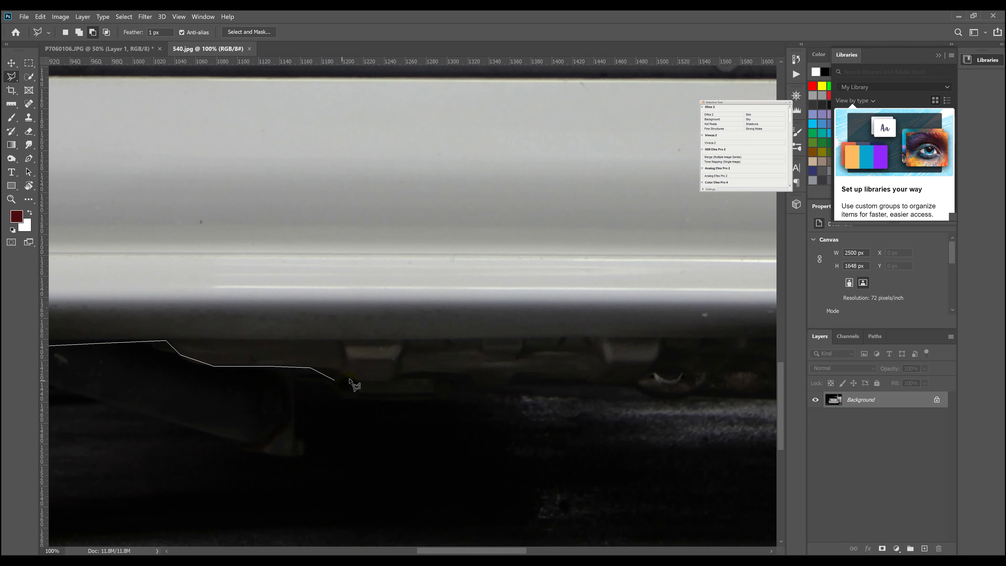
pyautogui.click(365, 380)
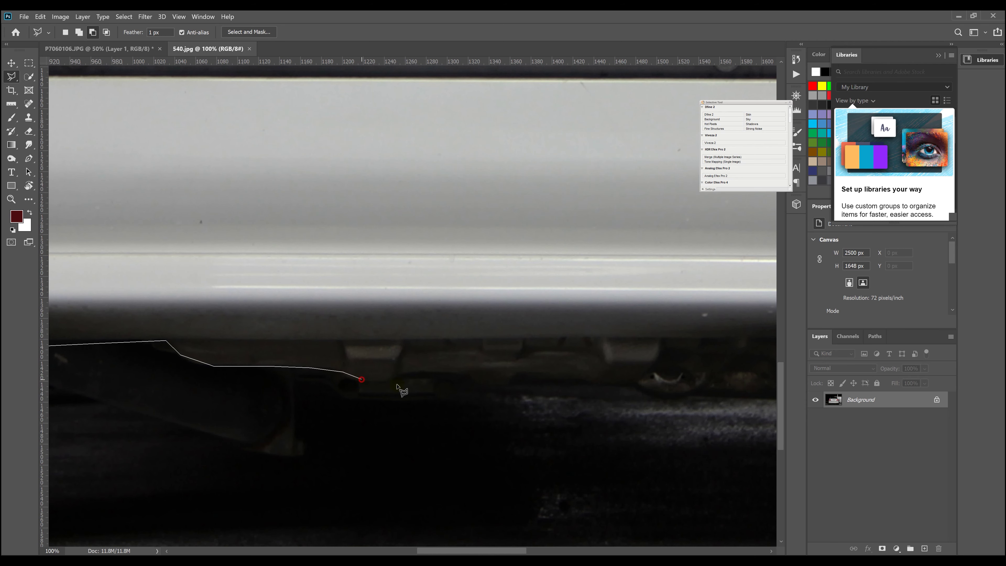
pyautogui.click(413, 376)
pyautogui.click(513, 380)
# Trace the lasso outline onward beneath the bumper toward the right rear wheel
pyautogui.click(530, 375)
pyautogui.click(596, 379)
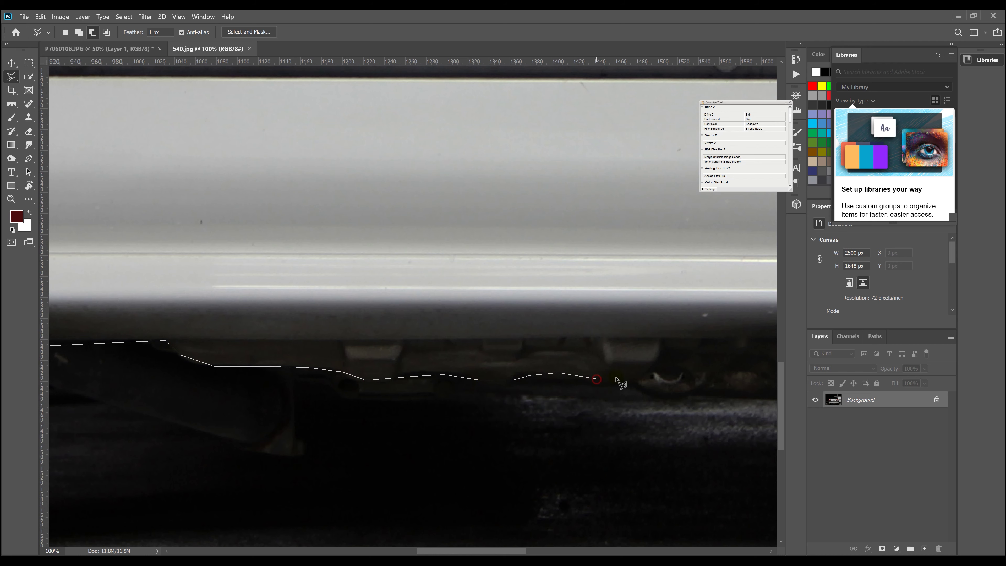
pyautogui.click(665, 371)
pyautogui.moveTo(642, 373); pyautogui.dragTo(279, 394)
pyautogui.keyDown('alt'); pyautogui.click(289, 395); pyautogui.keyUp('alt')
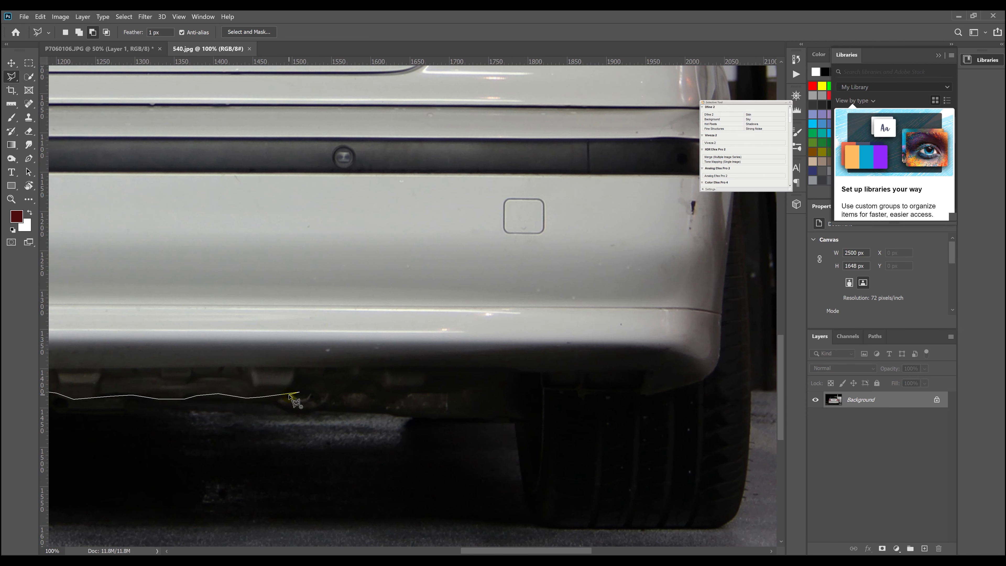
pyautogui.keyDown('alt'); pyautogui.click(291, 397); pyautogui.keyUp('alt')
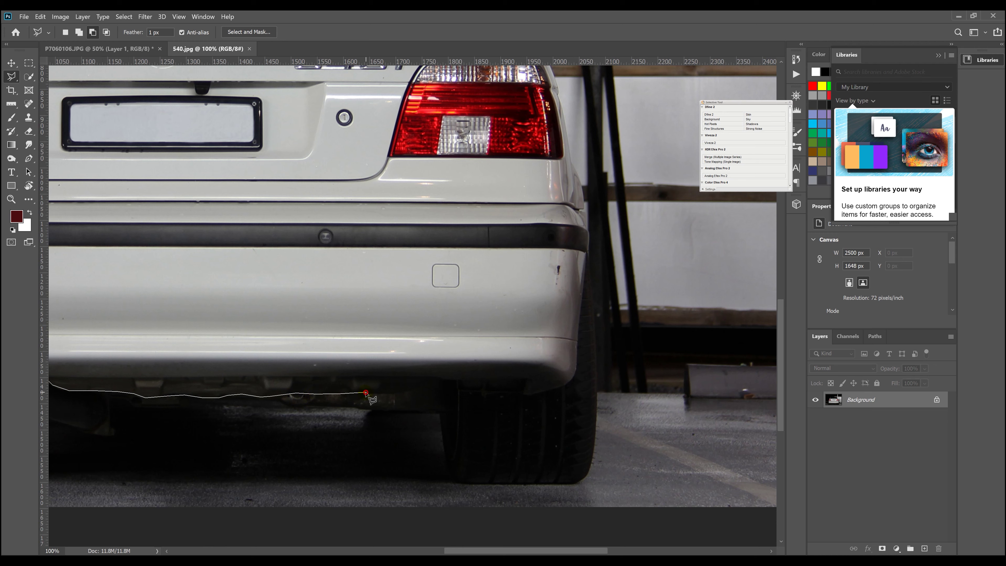
pyautogui.click(403, 390)
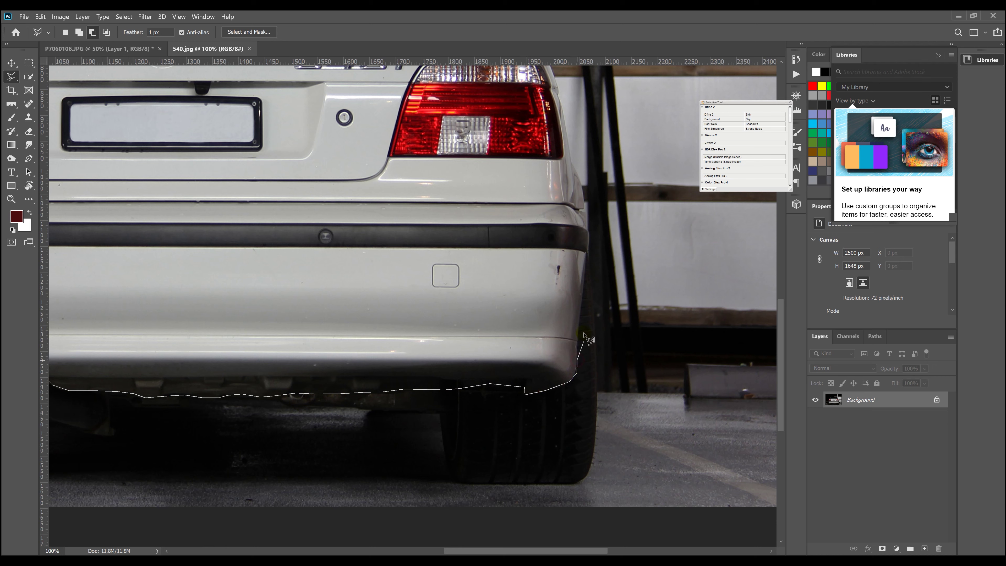
# Finish tracing the bumper's right side and close the selection around the upper image outside the canvas edges
pyautogui.click(582, 304)
pyautogui.click(586, 278)
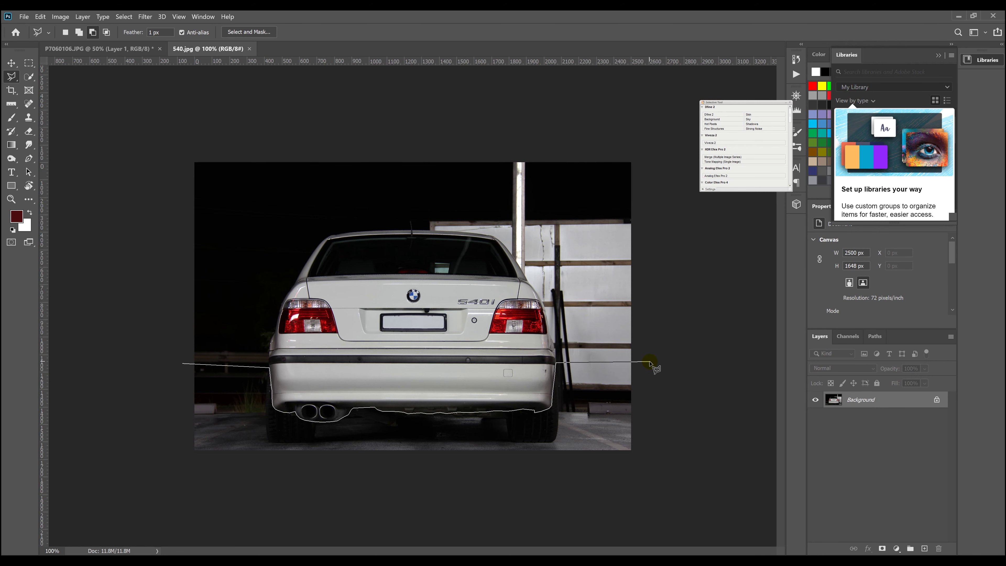
pyautogui.click(655, 362)
pyautogui.click(648, 108)
pyautogui.click(169, 103)
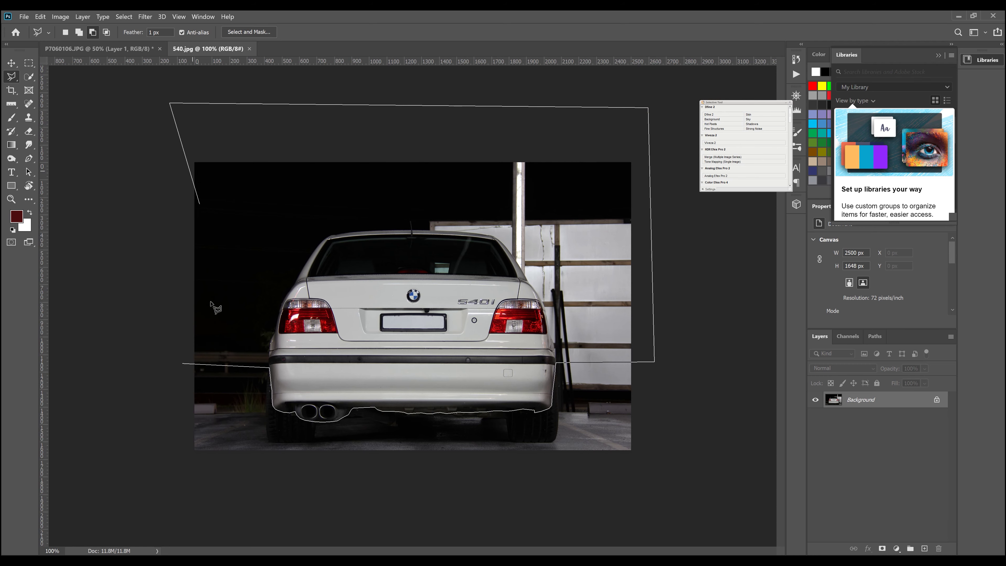
pyautogui.click(183, 363)
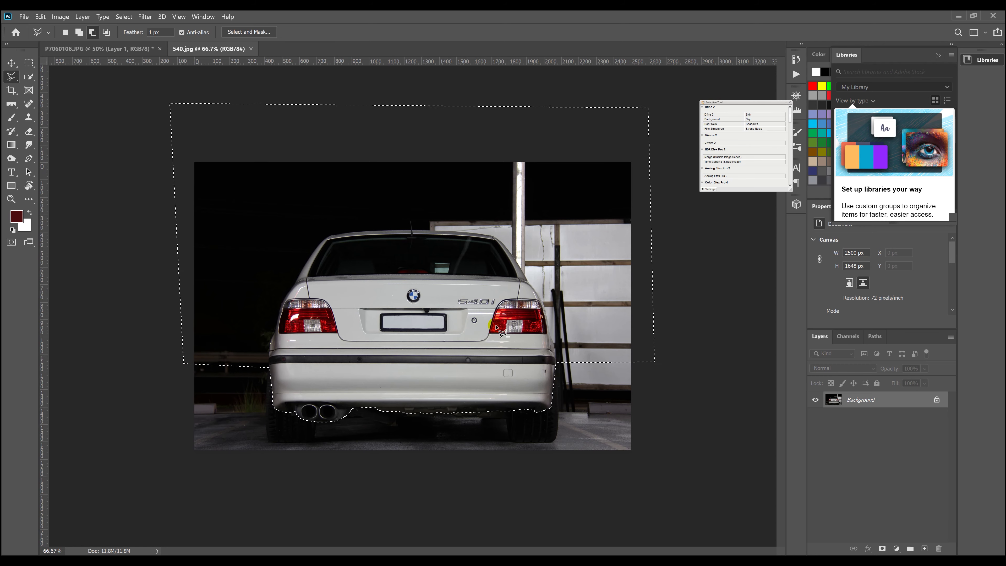
# Copy the selected car body and upper background to a new layer with Layer Via Copy
pyautogui.click(517, 185)
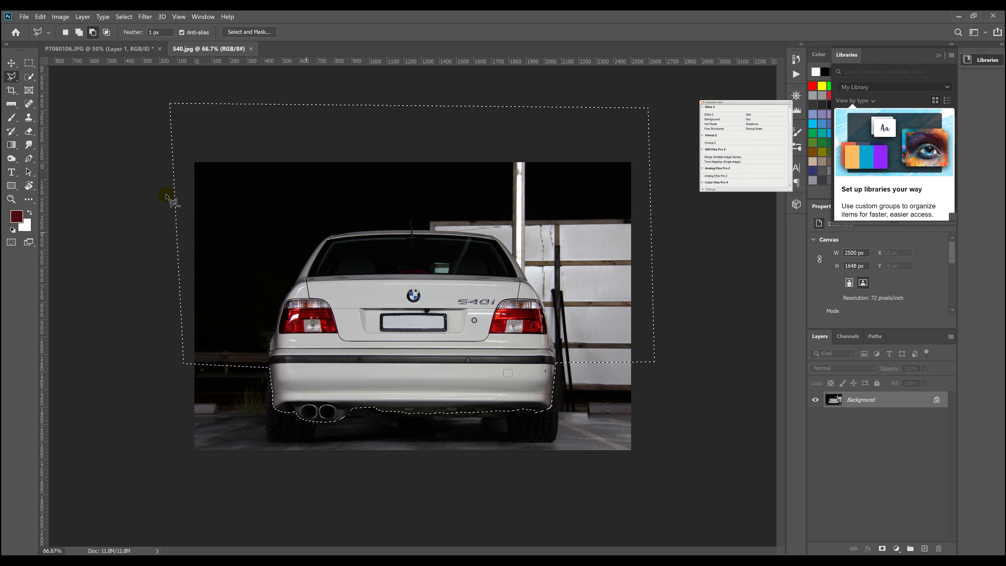
pyautogui.rightClick(344, 234)
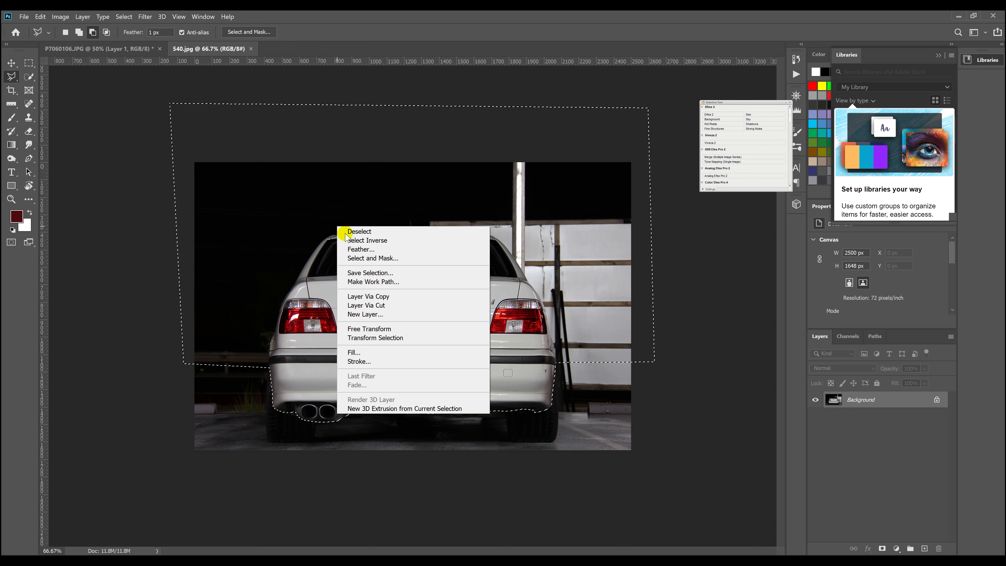
pyautogui.click(381, 297)
# Move the copied car-body layer straight down to Y 90 px with the Move tool
pyautogui.click(10, 65)
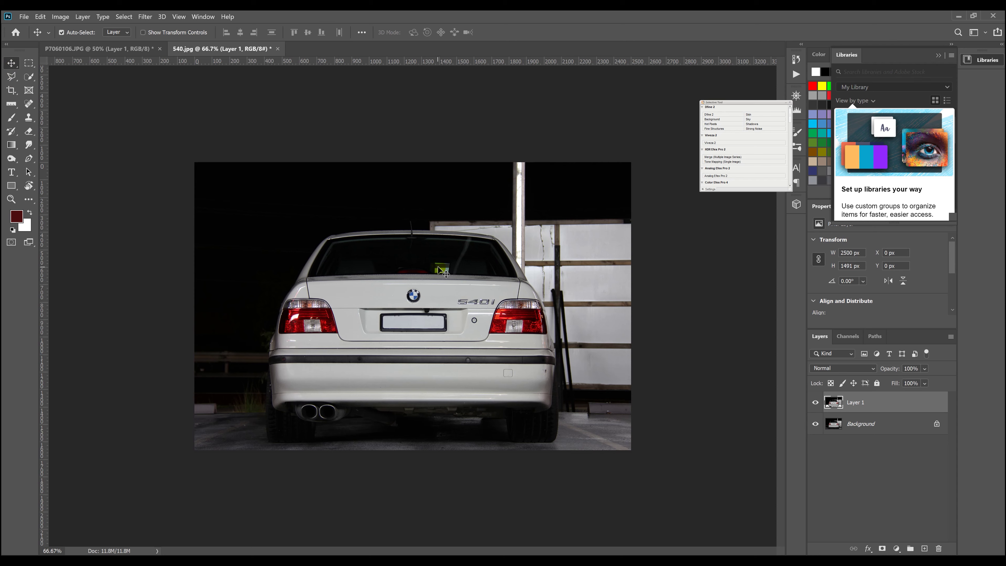
pyautogui.press('Down')
pyautogui.press('Down')
pyautogui.press('Down')
pyautogui.press('Down')
pyautogui.press('Down')
pyautogui.press('Down')
pyautogui.press('Down')
pyautogui.press('Down')
pyautogui.press('Down')
pyautogui.press('Down')
pyautogui.press('Down')
pyautogui.press('Down')
pyautogui.press('Down')
pyautogui.press('Down')
pyautogui.press('Down')
pyautogui.press('Down')
pyautogui.press('Down')
pyautogui.press('Down')
pyautogui.press('Down')
pyautogui.press('Down')
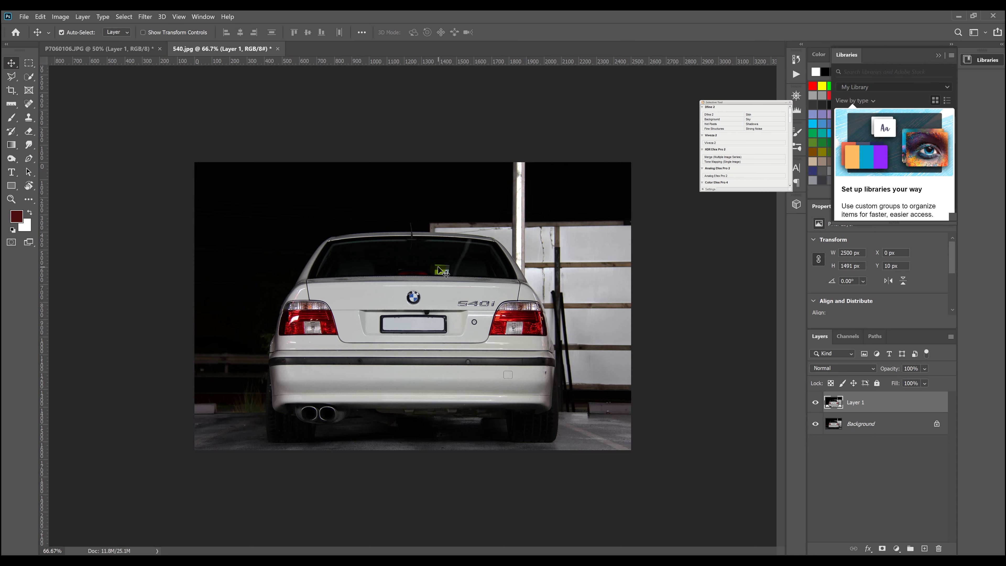
pyautogui.press('Down')
pyautogui.press('Down')
pyautogui.press('Down')
pyautogui.press('Down')
pyautogui.press('Down')
pyautogui.press('Down')
pyautogui.press('Down')
pyautogui.press('Down')
pyautogui.press('Down')
pyautogui.press('Down')
pyautogui.press('Down')
pyautogui.press('Down')
pyautogui.press('Down')
pyautogui.press('Down')
pyautogui.press('Down')
pyautogui.press('Down')
pyautogui.press('Down')
pyautogui.press('Down')
pyautogui.press('Down')
pyautogui.press('Down')
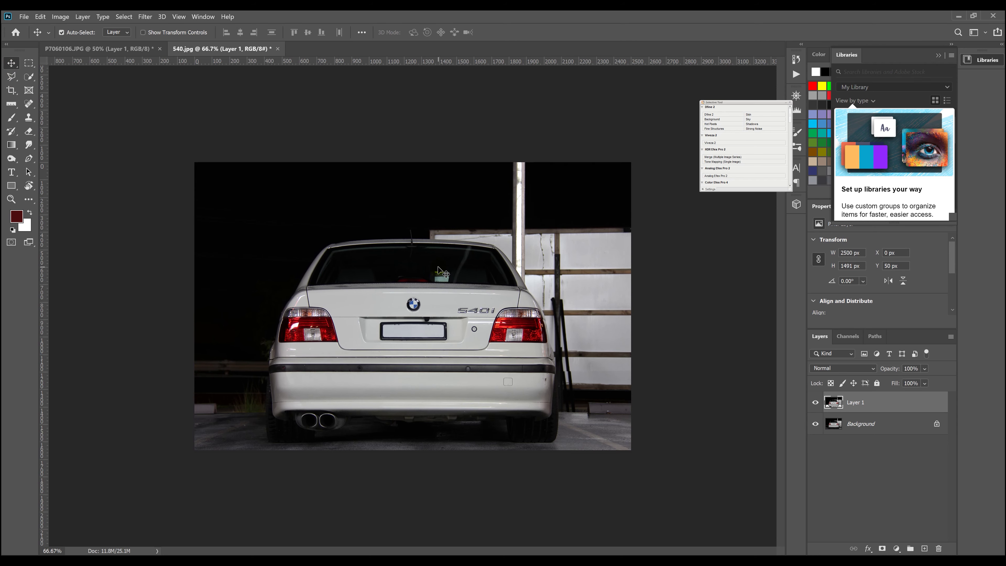
pyautogui.press('Down')
pyautogui.press('Down')
pyautogui.press('Down')
pyautogui.press('Down')
pyautogui.press('Down')
pyautogui.press('Down')
pyautogui.press('Down')
pyautogui.press('Down')
pyautogui.press('Down')
pyautogui.press('Down')
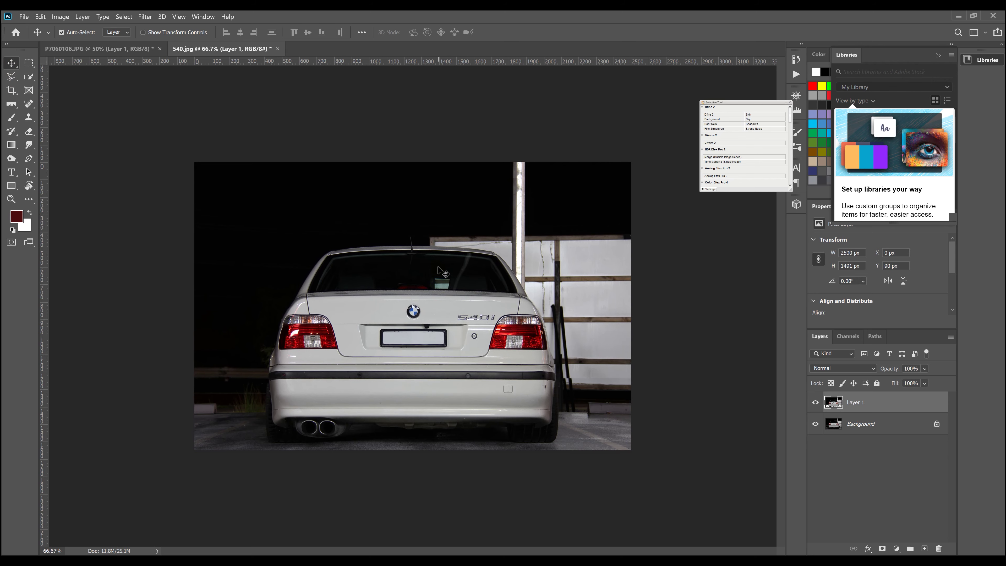
# Erase the shifted copy of the wall and its middle beam beside the car's right bumper, using an 80 px Eraser
pyautogui.hotkey('ctrl', '+')
pyautogui.hotkey('ctrl', '+')
pyautogui.hotkey('ctrl', '+')
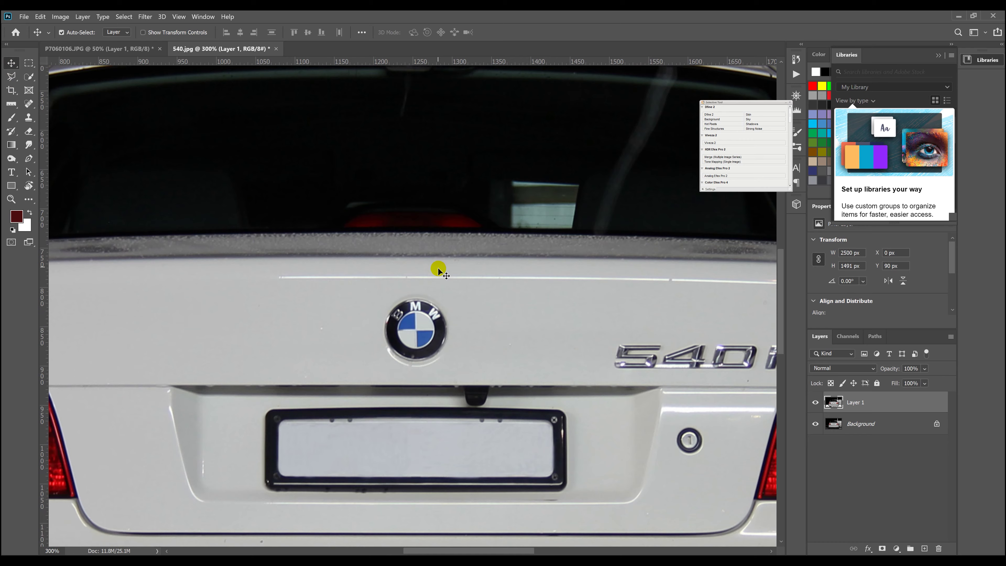
pyautogui.moveTo(459, 270); pyautogui.dragTo(253, 216)
pyautogui.moveTo(494, 311); pyautogui.dragTo(429, 284)
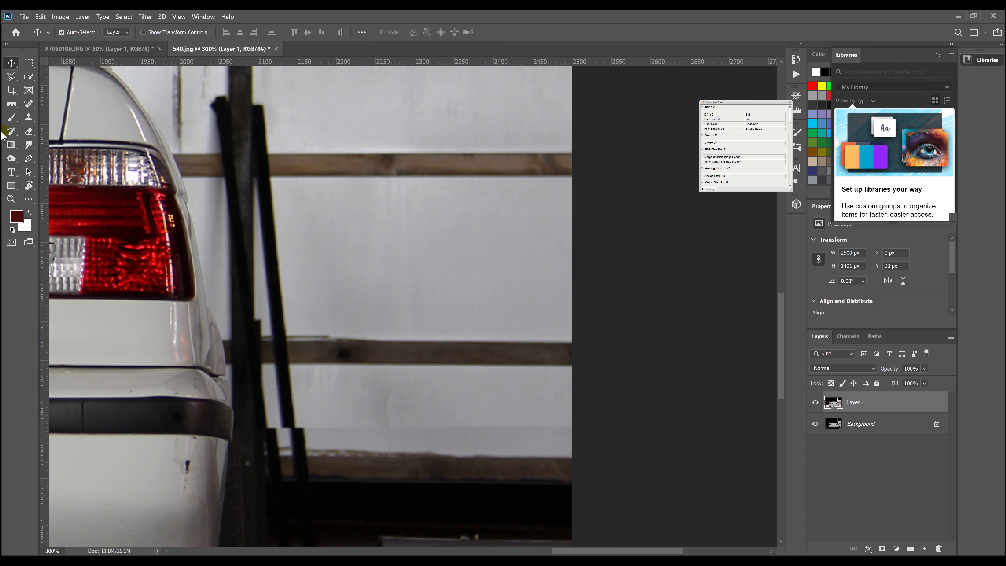
pyautogui.click(29, 131)
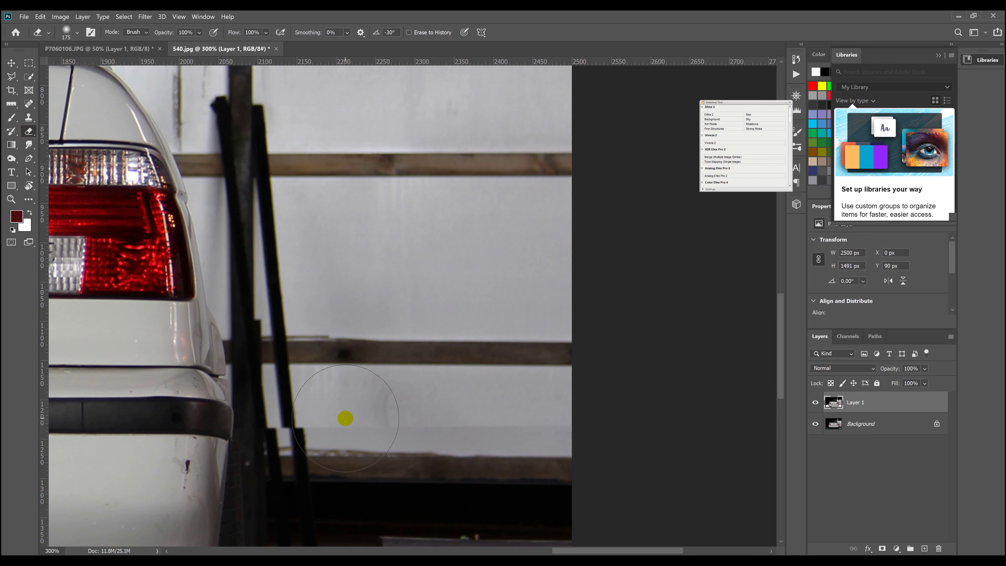
pyautogui.press('[')
pyautogui.press('[')
pyautogui.press('[')
pyautogui.press('[')
pyautogui.press('[')
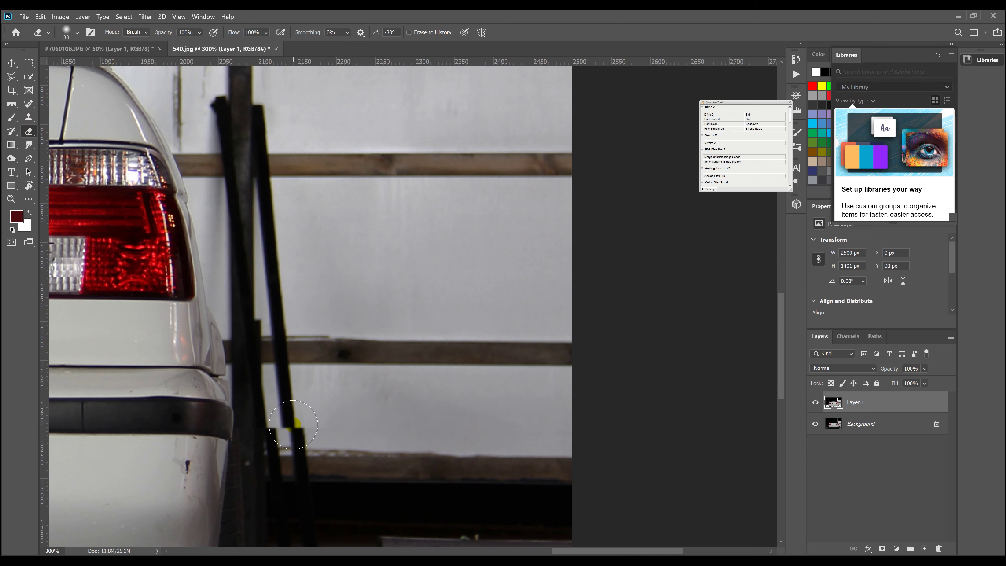
pyautogui.moveTo(294, 425)
pyautogui.mouseDown()
pyautogui.moveTo(288, 379)
pyautogui.moveTo(280, 422)
pyautogui.moveTo(273, 396)
pyautogui.moveTo(285, 381)
pyautogui.moveTo(273, 204)
pyautogui.moveTo(508, 281)
pyautogui.moveTo(582, 286)
pyautogui.mouseUp()
pyautogui.moveTo(308, 331)
pyautogui.mouseDown()
pyautogui.moveTo(545, 364)
pyautogui.moveTo(382, 364)
pyautogui.moveTo(568, 359)
pyautogui.moveTo(313, 352)
pyautogui.moveTo(498, 353)
pyautogui.mouseUp()
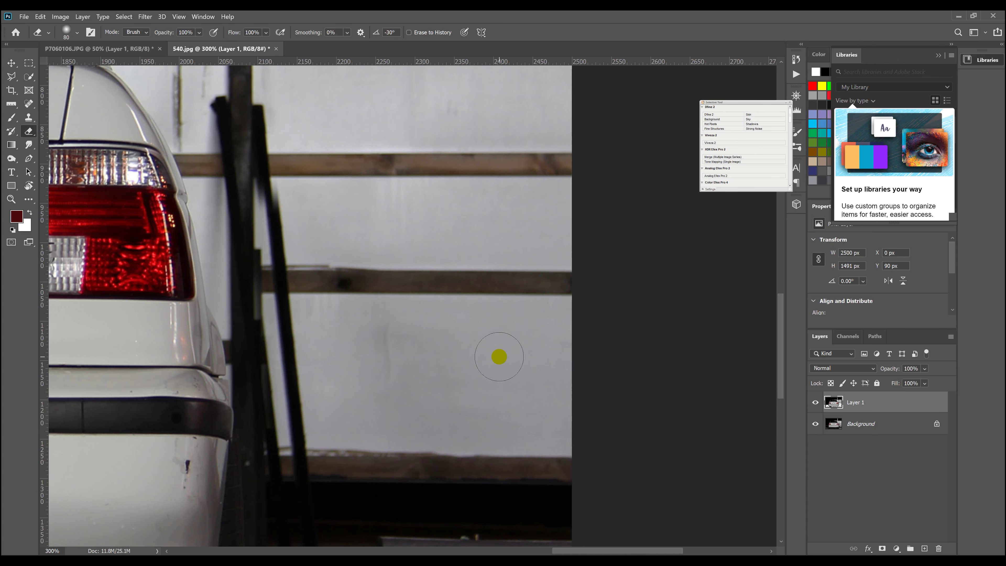
# Erase the shifted copy of the upper wall section and its horizontal beam to the right of the dark posts
pyautogui.press('space')
pyautogui.moveTo(415, 357); pyautogui.dragTo(554, 400)
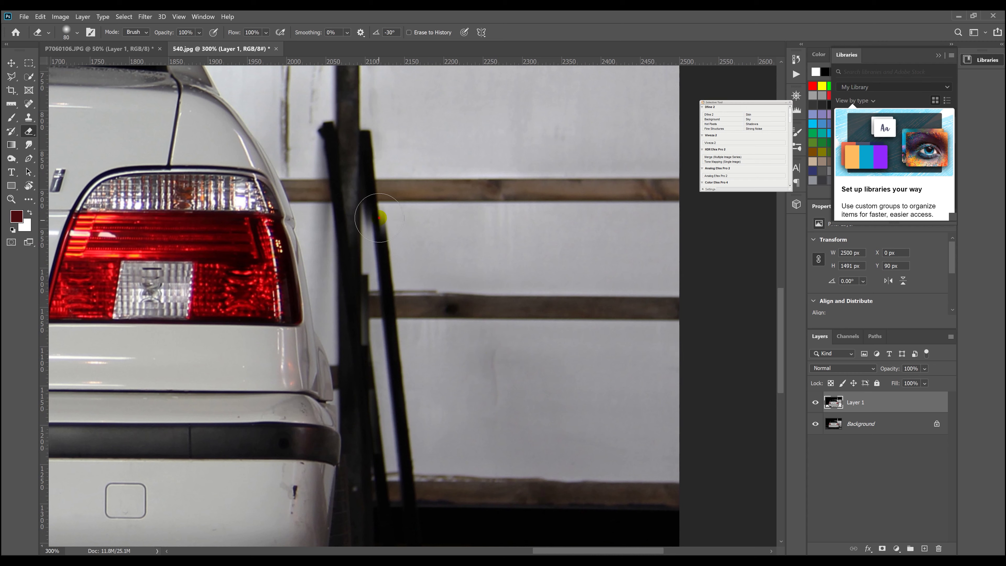
pyautogui.moveTo(379, 138)
pyautogui.mouseDown()
pyautogui.moveTo(714, 129)
pyautogui.moveTo(646, 116)
pyautogui.moveTo(560, 124)
pyautogui.moveTo(409, 184)
pyautogui.moveTo(706, 200)
pyautogui.moveTo(589, 198)
pyautogui.moveTo(605, 190)
pyautogui.moveTo(649, 190)
pyautogui.moveTo(413, 200)
pyautogui.moveTo(669, 197)
pyautogui.mouseUp()
pyautogui.moveTo(440, 247); pyautogui.dragTo(507, 304)
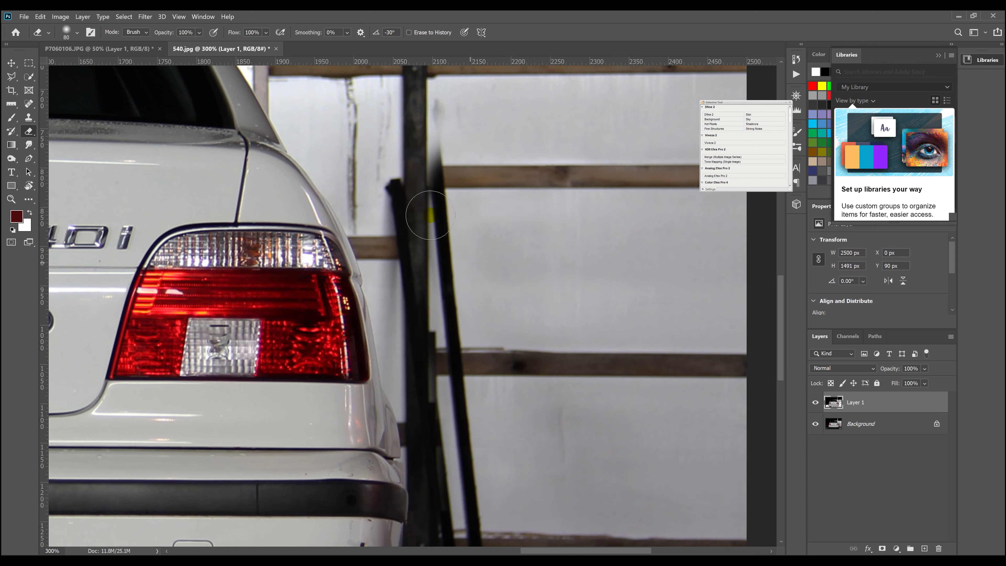
# Erase the copied background around the dark posts by the right taillight, and undo the strokes that reach toward the car
pyautogui.moveTo(445, 136)
pyautogui.mouseDown()
pyautogui.moveTo(445, 112)
pyautogui.moveTo(443, 141)
pyautogui.moveTo(408, 186)
pyautogui.moveTo(401, 253)
pyautogui.moveTo(396, 187)
pyautogui.moveTo(396, 255)
pyautogui.moveTo(398, 216)
pyautogui.moveTo(393, 241)
pyautogui.moveTo(372, 214)
pyautogui.moveTo(383, 242)
pyautogui.mouseUp()
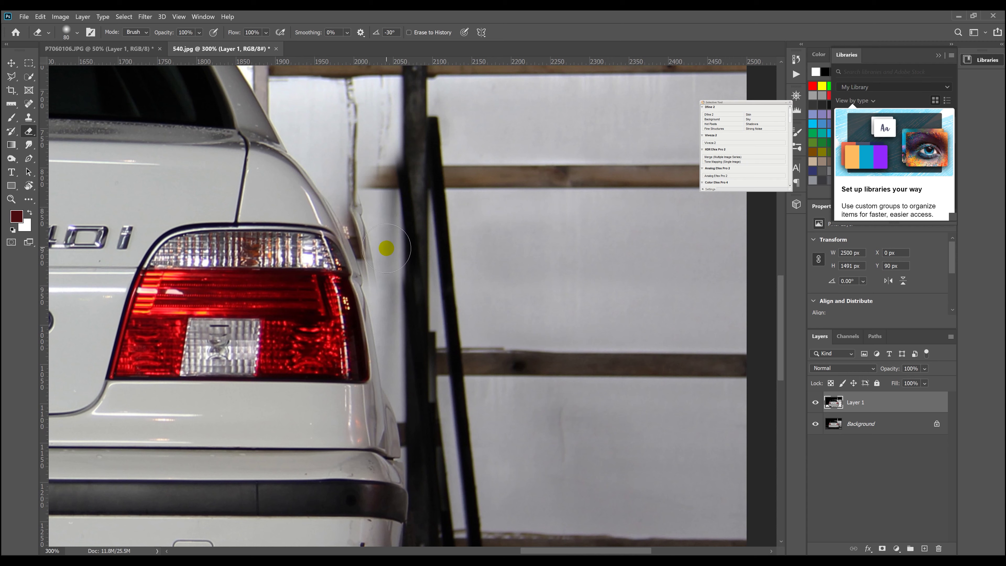
pyautogui.hotkey('ctrl', 'z')
pyautogui.moveTo(400, 182); pyautogui.dragTo(410, 203)
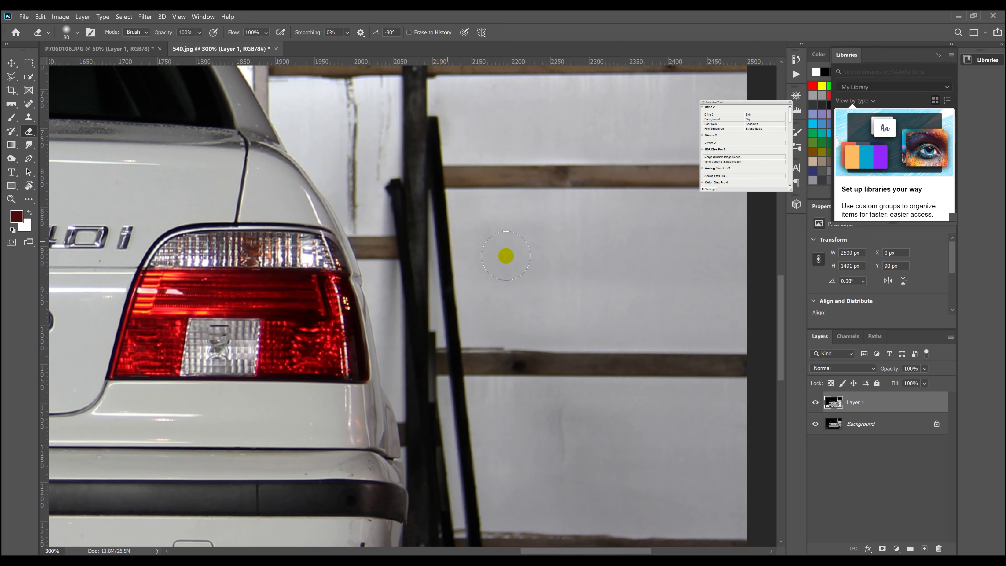
# Erase the shifted copy of the guardrail and dark background to the left of the car's rear bumper
pyautogui.moveTo(475, 280); pyautogui.dragTo(454, 218)
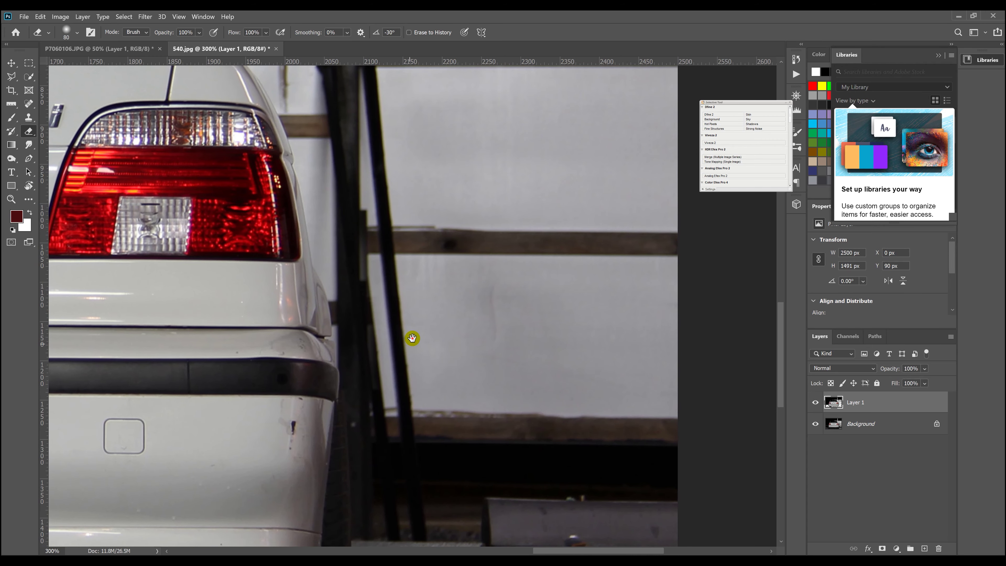
pyautogui.moveTo(409, 344); pyautogui.dragTo(462, 242)
pyautogui.moveTo(434, 292); pyautogui.dragTo(594, 324)
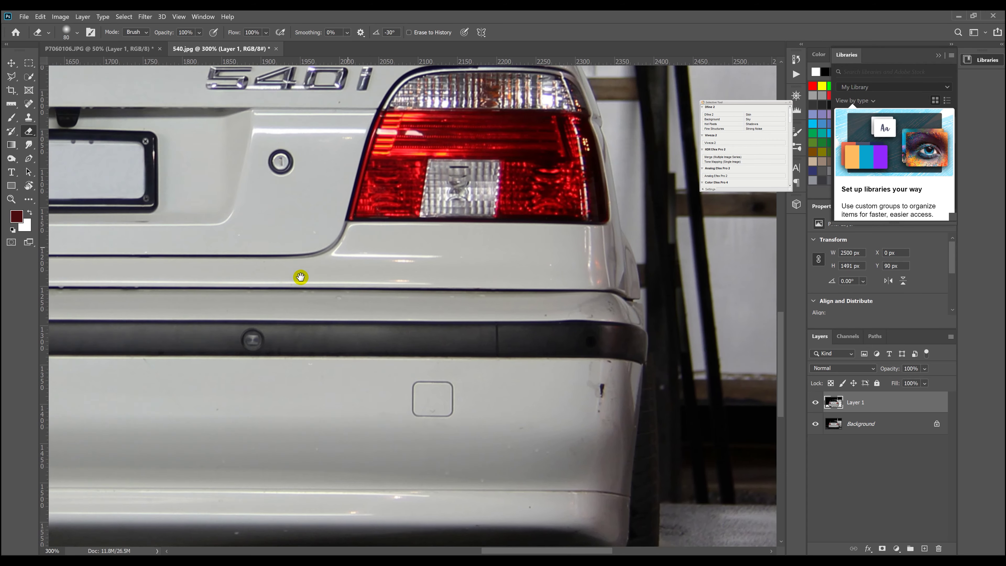
pyautogui.moveTo(289, 275); pyautogui.dragTo(562, 269)
pyautogui.hscroll(-12, 368, 294)
pyautogui.scroll(-1, 460, 249)
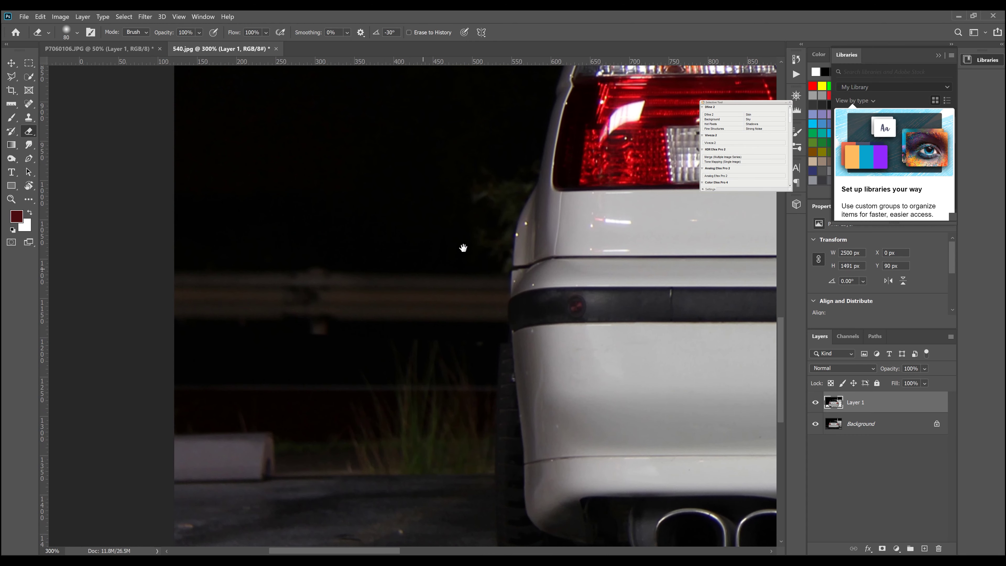
pyautogui.moveTo(468, 296)
pyautogui.mouseDown()
pyautogui.moveTo(457, 315)
pyautogui.moveTo(281, 315)
pyautogui.moveTo(371, 302)
pyautogui.moveTo(240, 283)
pyautogui.moveTo(470, 290)
pyautogui.mouseUp()
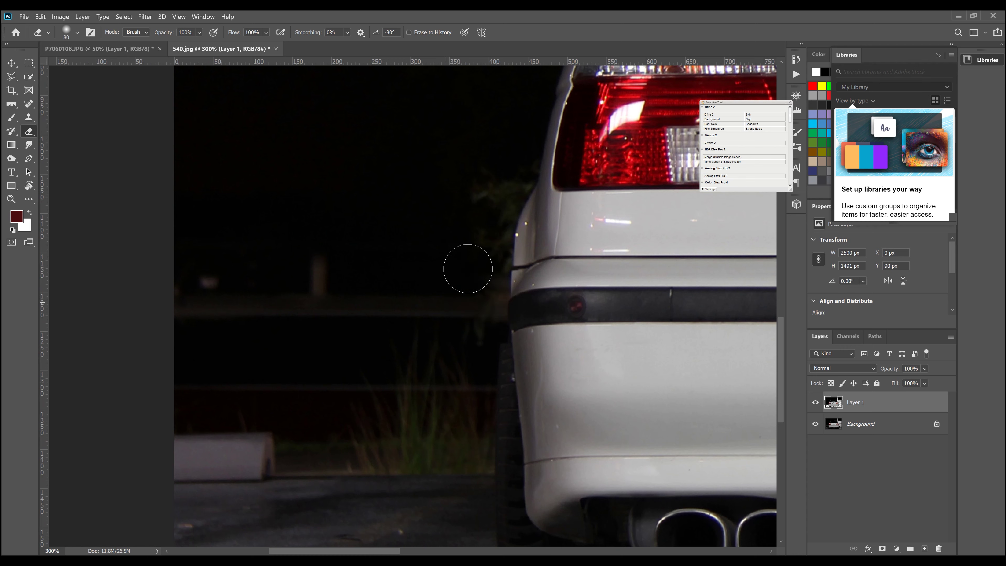
pyautogui.moveTo(448, 247)
pyautogui.mouseDown()
pyautogui.moveTo(206, 233)
pyautogui.moveTo(259, 237)
pyautogui.moveTo(438, 209)
pyautogui.moveTo(467, 187)
pyautogui.mouseUp()
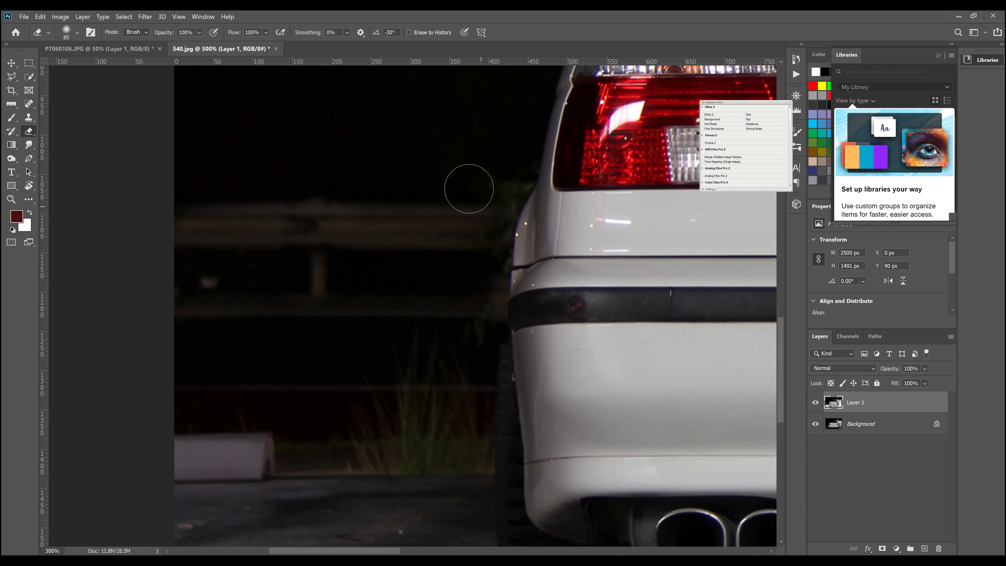
# Compare the lowered car with the original photo by hiding and showing Layer 1 at full-image view
pyautogui.hotkey('ctrl', '-')
pyautogui.hotkey('ctrl', '-')
pyautogui.hotkey('ctrl', '-')
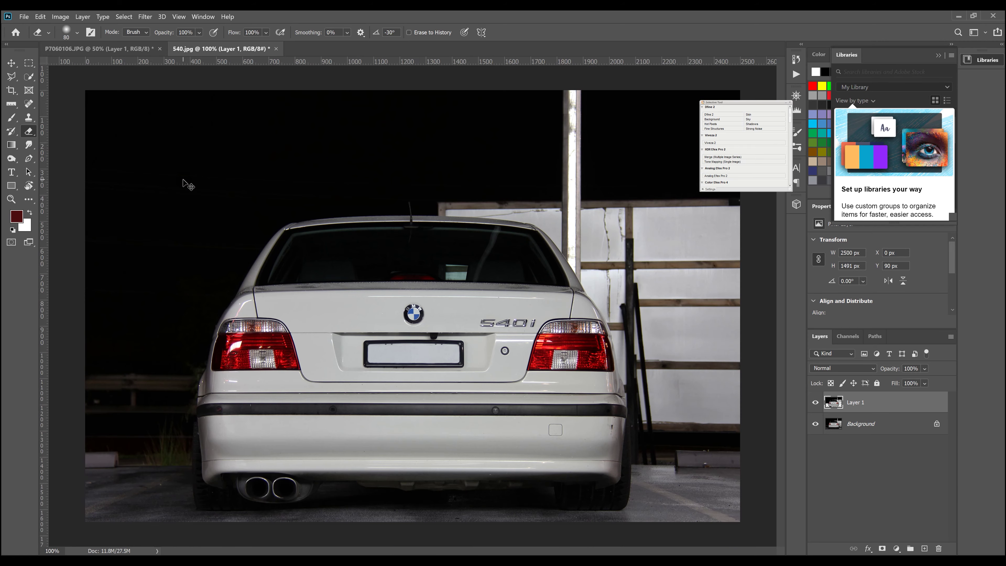
pyautogui.hotkey('ctrl', '+')
pyautogui.hotkey('ctrl', '-')
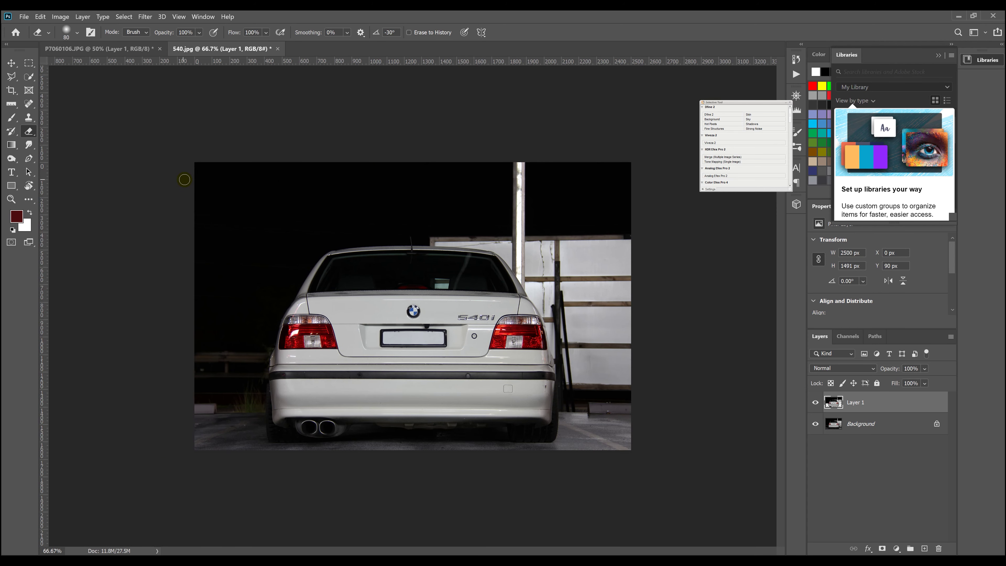
pyautogui.click(815, 403)
pyautogui.click(816, 403)
pyautogui.click(813, 402)
pyautogui.click(814, 402)
pyautogui.click(815, 408)
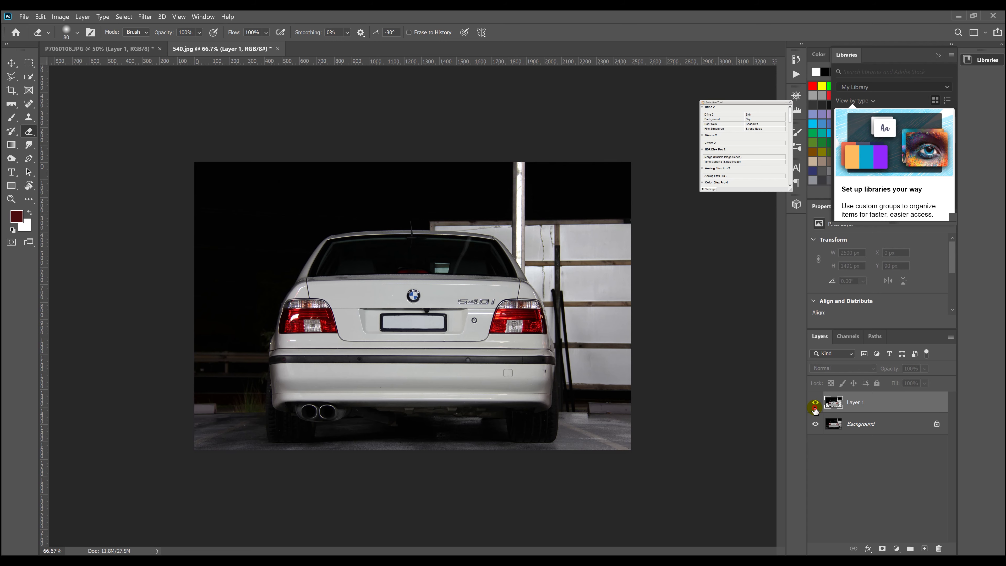
pyautogui.click(815, 408)
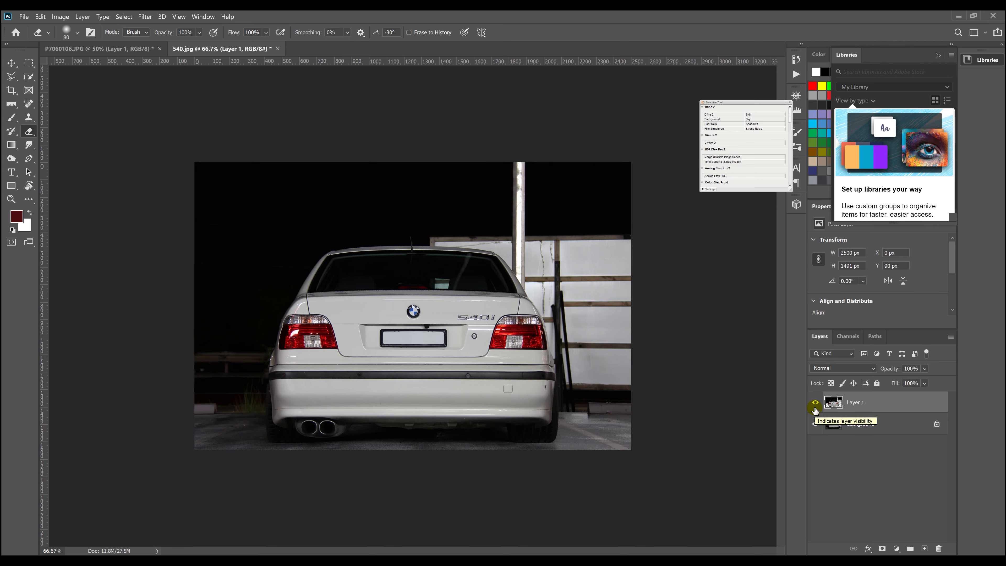